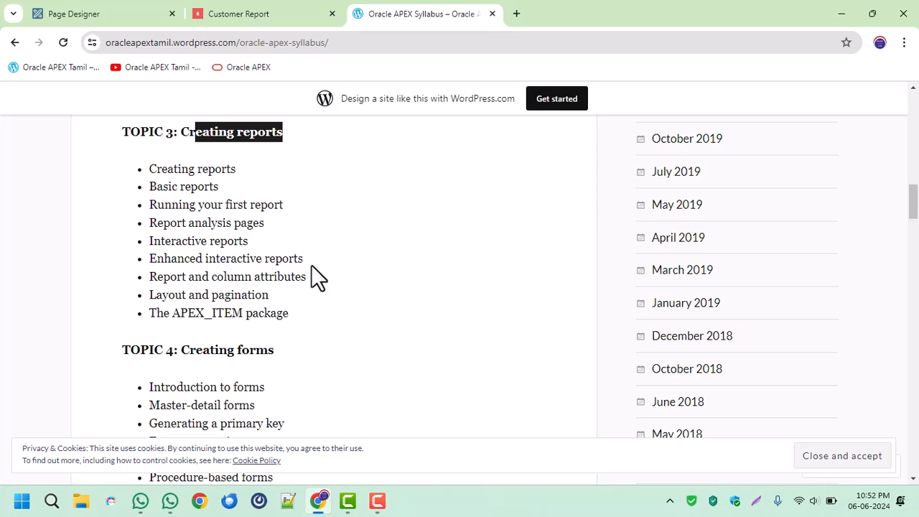
Review the Creating forms topic in the syllabus, and reload the Customer Report page of the running Customers app.
{"action": "scroll", "coordinate": [310, 267], "scroll_direction": "down", "scroll_amount": 3}
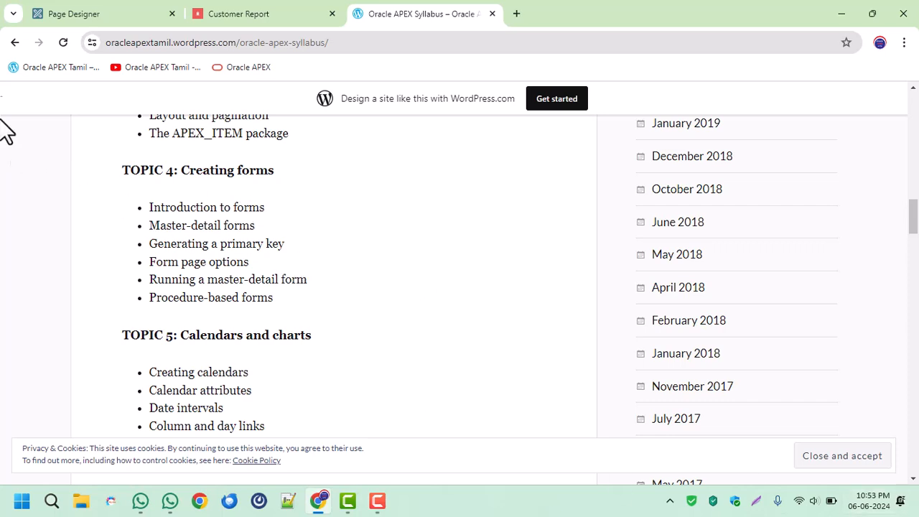
{"action": "left_click", "coordinate": [199, 12]}
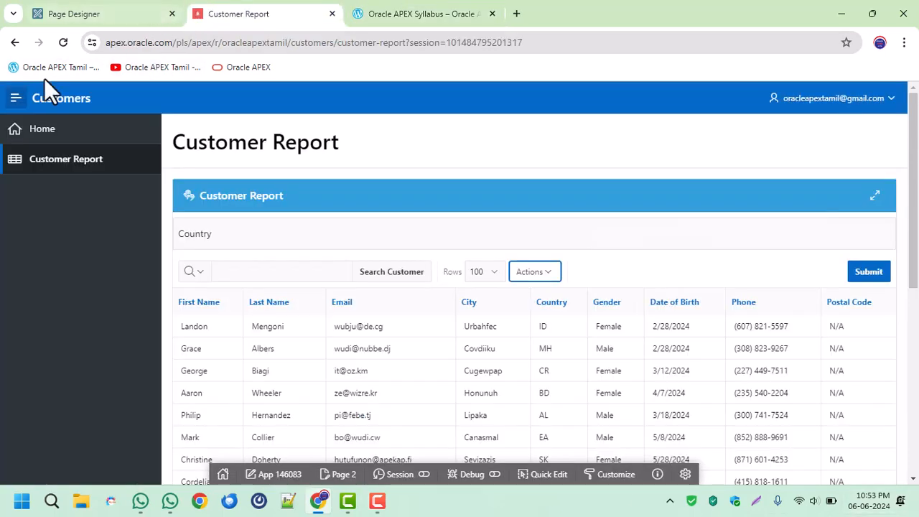
{"action": "left_click", "coordinate": [82, 168]}
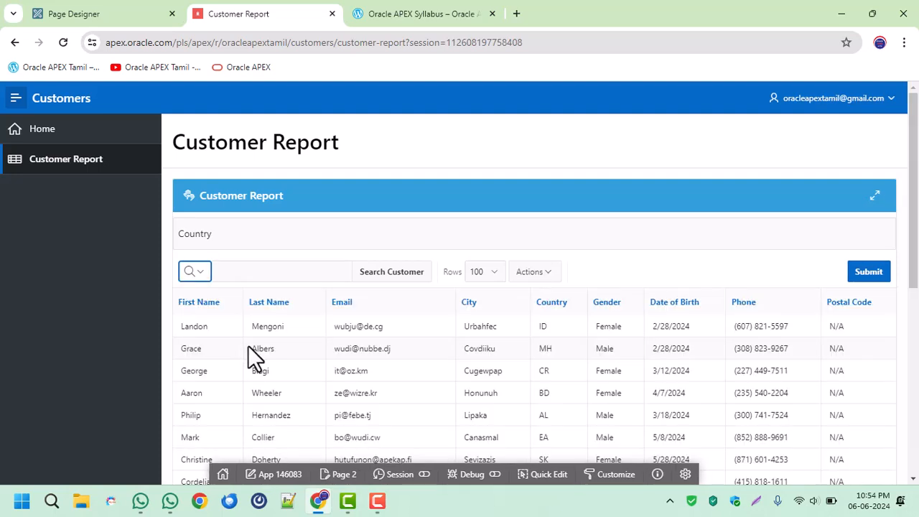
Start creating a new Form page from the Customers application's home page in App Builder.
{"action": "left_click", "coordinate": [71, 15]}
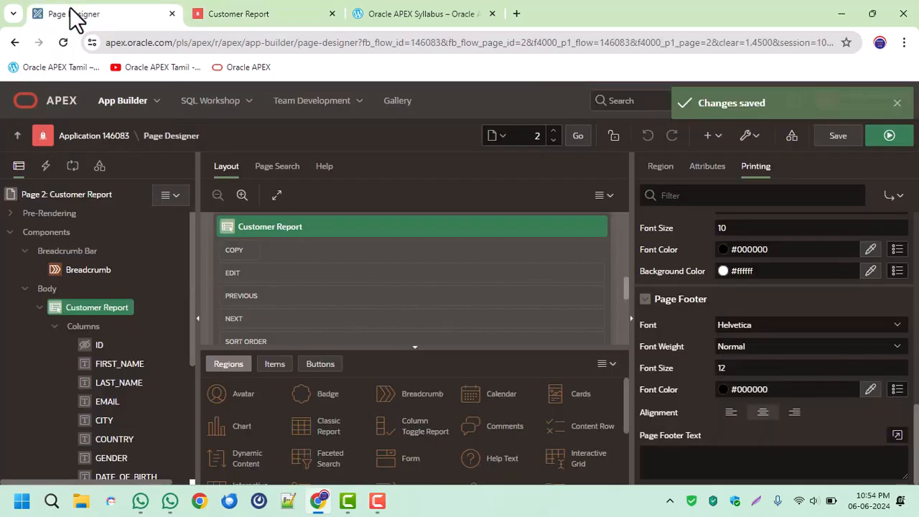
{"action": "left_click", "coordinate": [122, 141]}
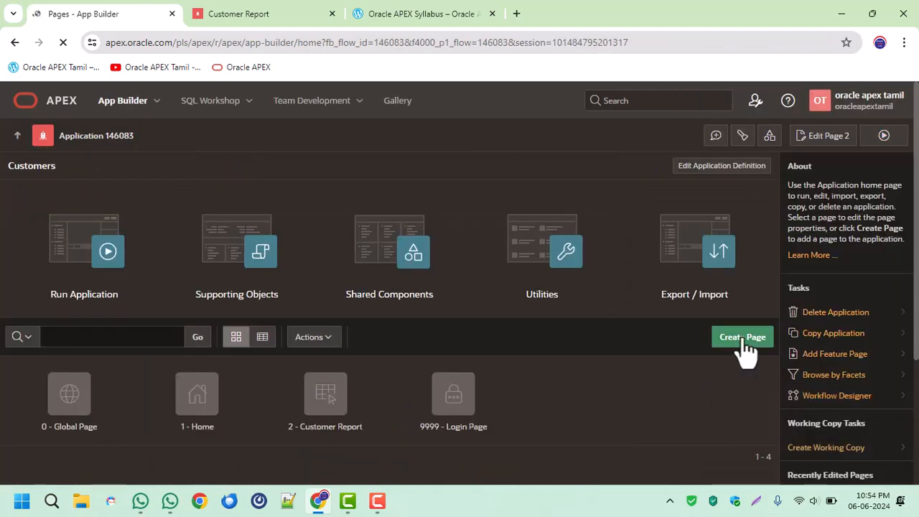
{"action": "left_click", "coordinate": [742, 338]}
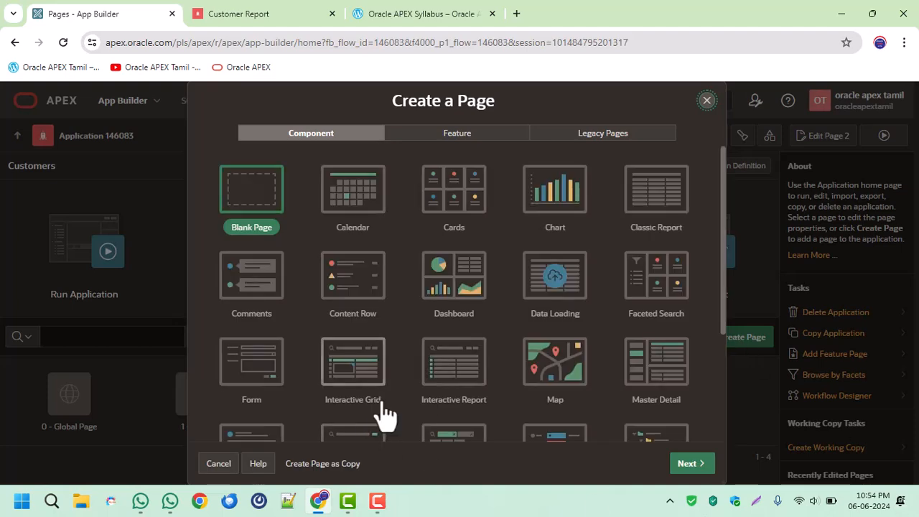
{"action": "left_click", "coordinate": [261, 381]}
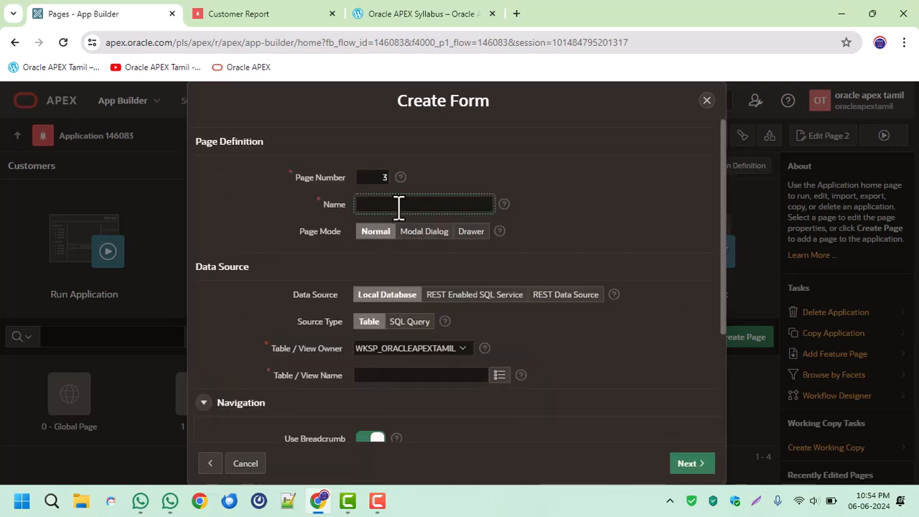
Name the new form page Customer Details and set its page mode to Modal Dialog.
{"action": "left_click", "coordinate": [384, 177]}
{"action": "left_click", "coordinate": [370, 204]}
{"action": "type", "text": "Cust"}
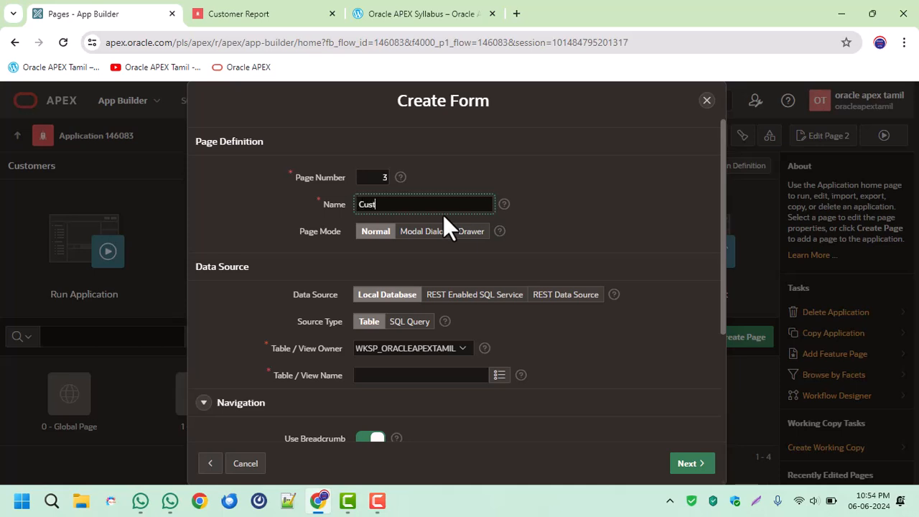
{"action": "type", "text": "omer Details"}
{"action": "key", "text": "Tab"}
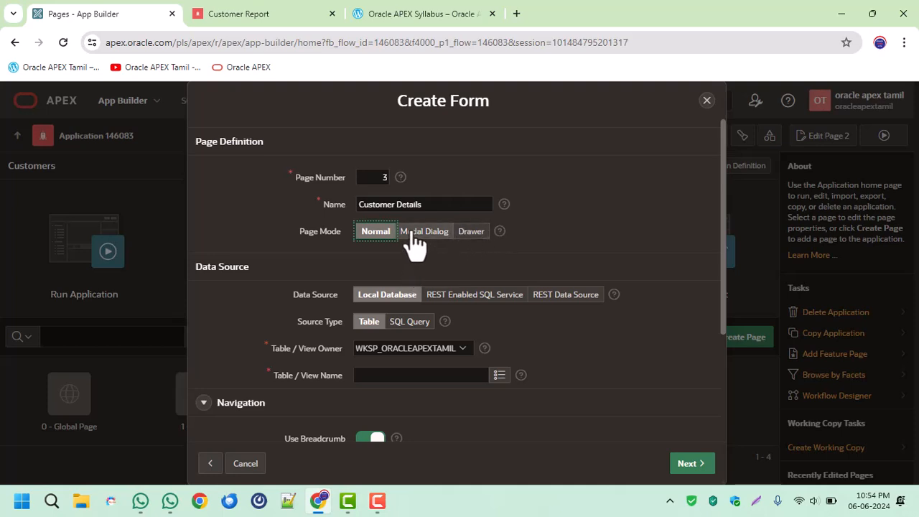
{"action": "left_click", "coordinate": [442, 237]}
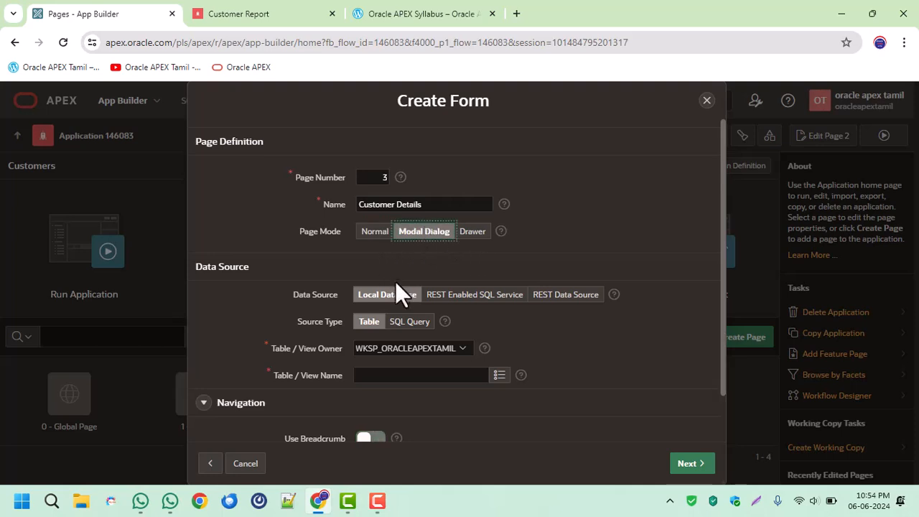
Choose the CUSTOMERS table as the form's data source and check the page's navigation settings.
{"action": "left_click", "coordinate": [499, 375]}
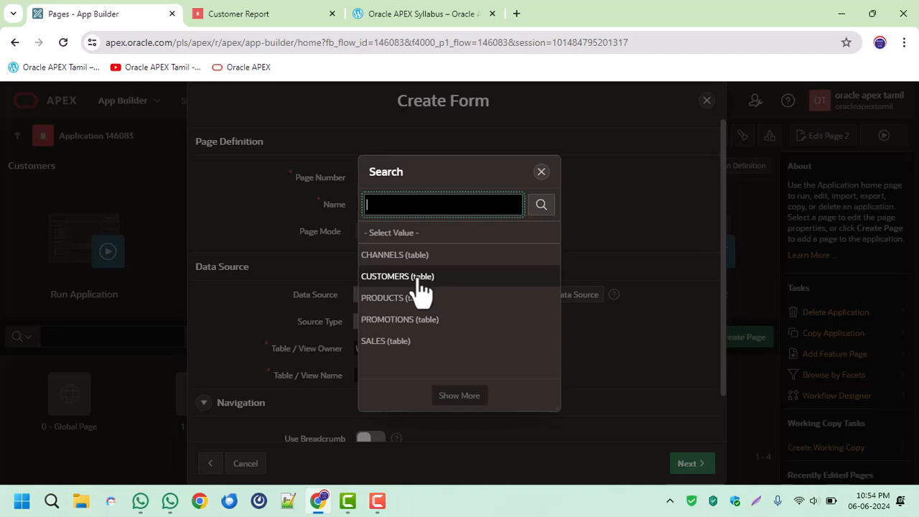
{"action": "left_click", "coordinate": [417, 280]}
{"action": "scroll", "coordinate": [574, 346], "scroll_direction": "down", "scroll_amount": 1}
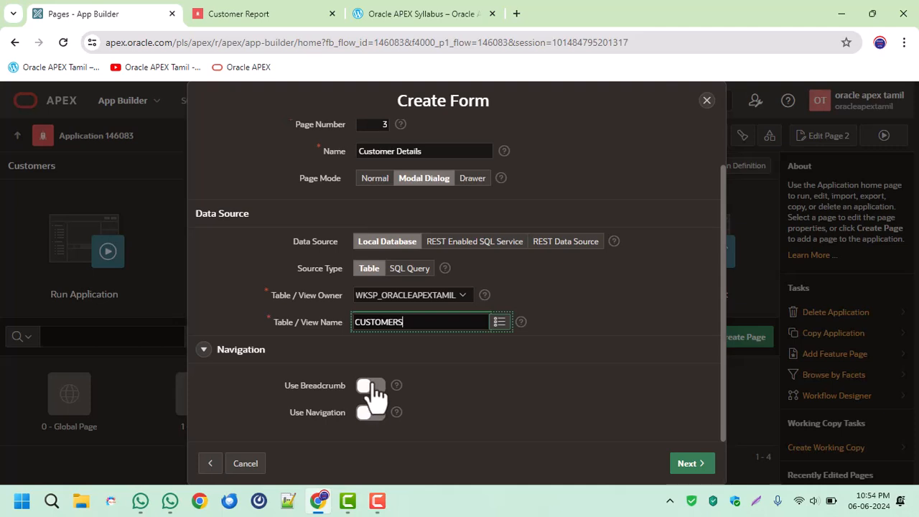
{"action": "scroll", "coordinate": [515, 368], "scroll_direction": "up", "scroll_amount": 1}
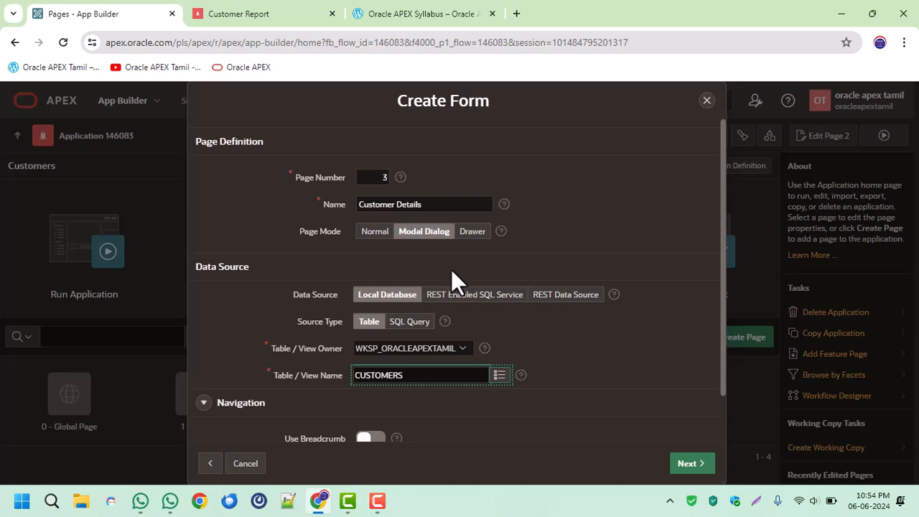
Keep ID (Number) as the form's first primary key column and create the page.
{"action": "left_click", "coordinate": [244, 14]}
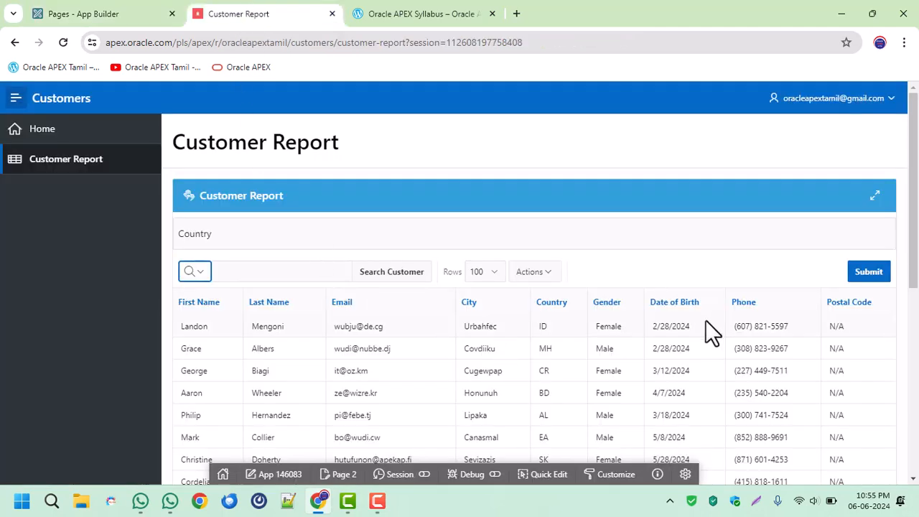
{"action": "left_click", "coordinate": [81, 12]}
{"action": "left_click", "coordinate": [686, 463]}
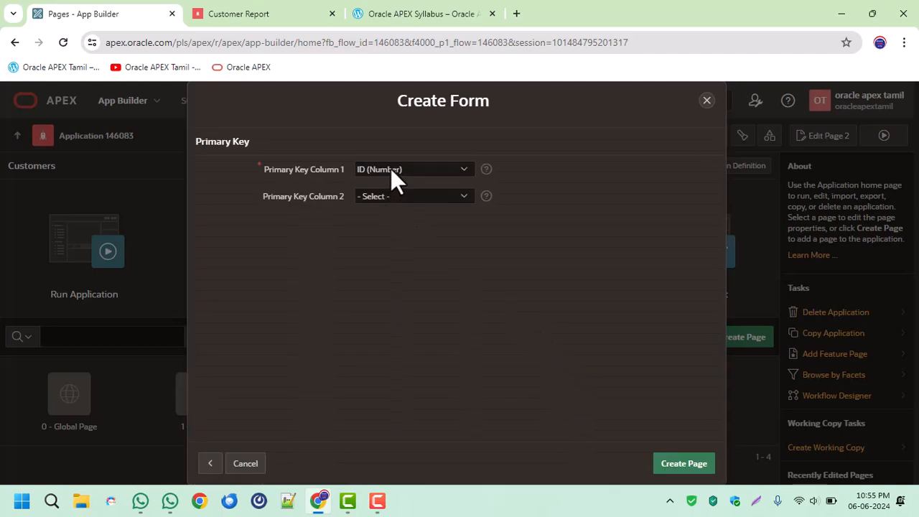
{"action": "left_click", "coordinate": [390, 167]}
{"action": "left_click", "coordinate": [390, 168]}
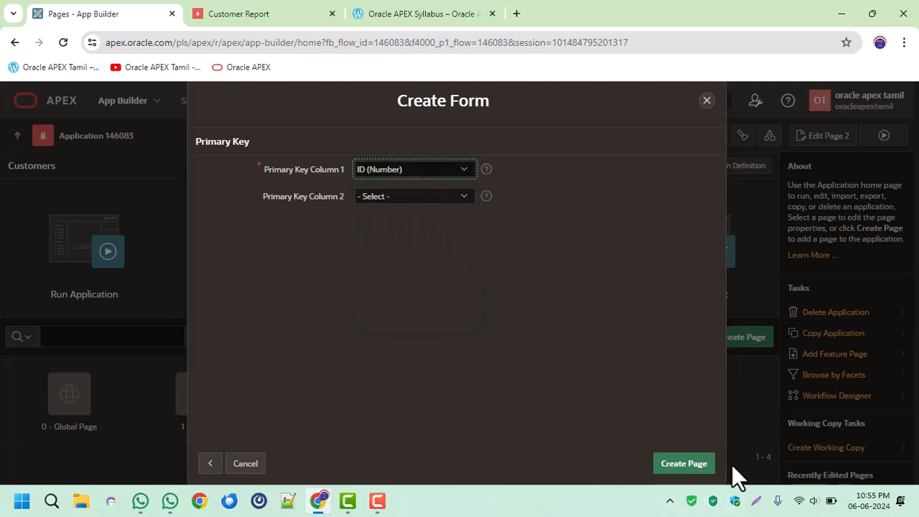
{"action": "left_click", "coordinate": [691, 467]}
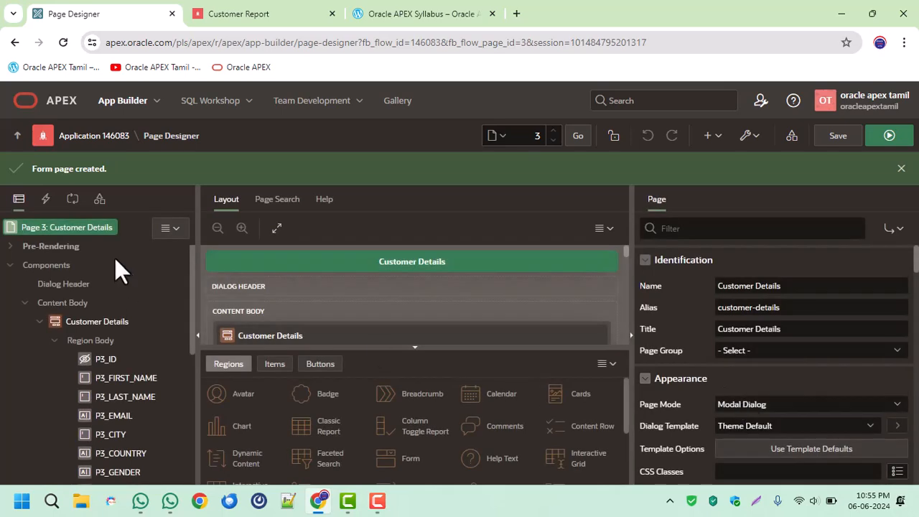
Look over the new page's components, and use Quick Edit on the running Customer Report page to open its report region in Page Designer.
{"action": "scroll", "coordinate": [108, 278], "scroll_direction": "down", "scroll_amount": 4}
{"action": "scroll", "coordinate": [133, 357], "scroll_direction": "up", "scroll_amount": 4}
{"action": "left_click", "coordinate": [230, 9]}
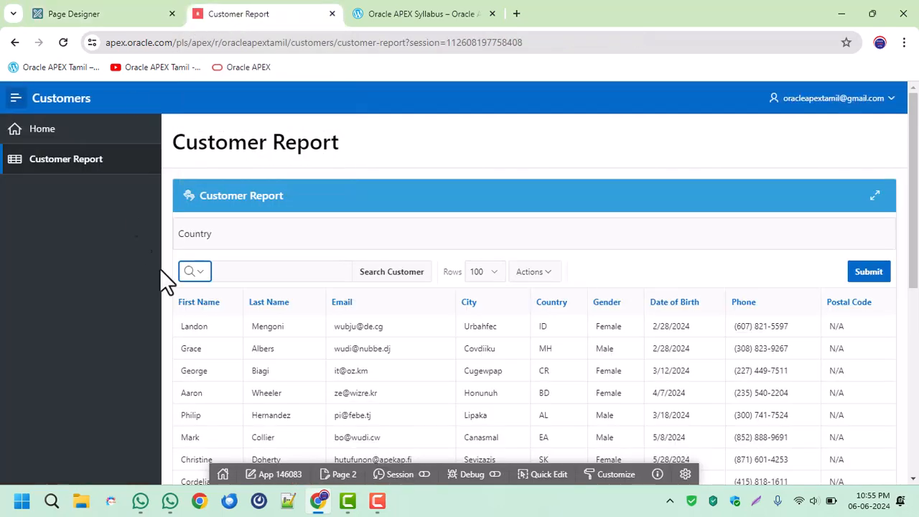
{"action": "left_click_drag", "start_coordinate": [207, 188], "coordinate": [310, 210]}
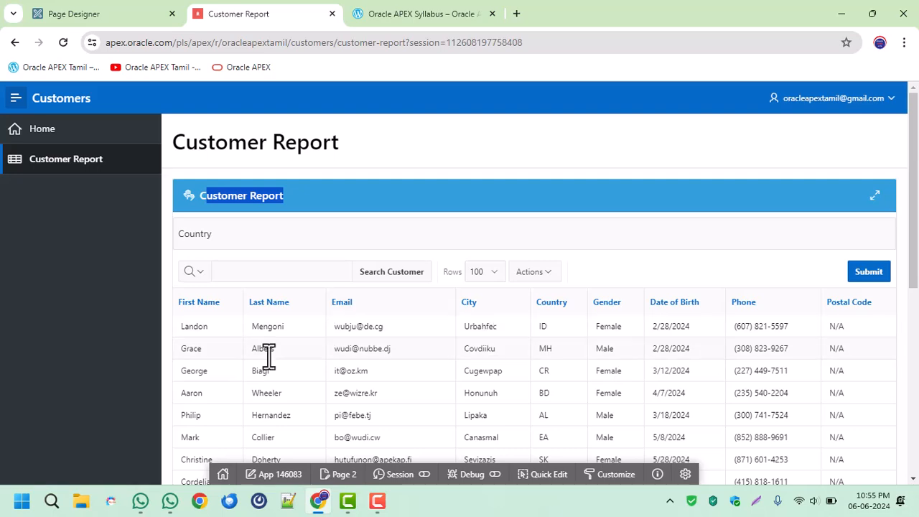
{"action": "left_click", "coordinate": [549, 475]}
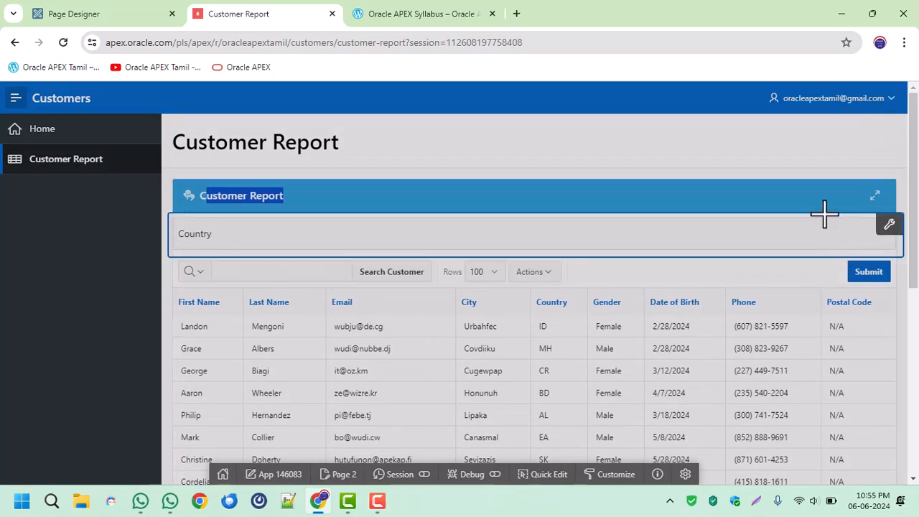
{"action": "left_click", "coordinate": [825, 198]}
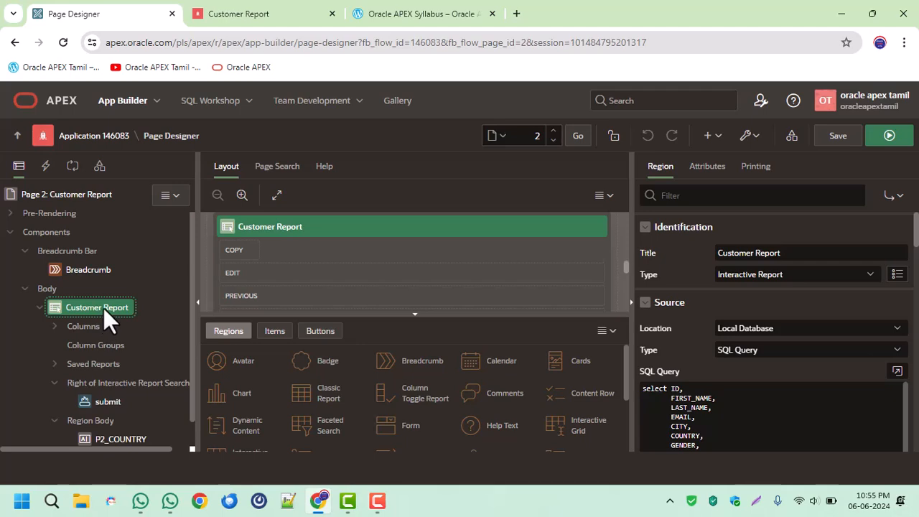
Add a button to the Customer Report region and set its position to Edit.
{"action": "right_click", "coordinate": [102, 308]}
{"action": "left_click", "coordinate": [164, 185]}
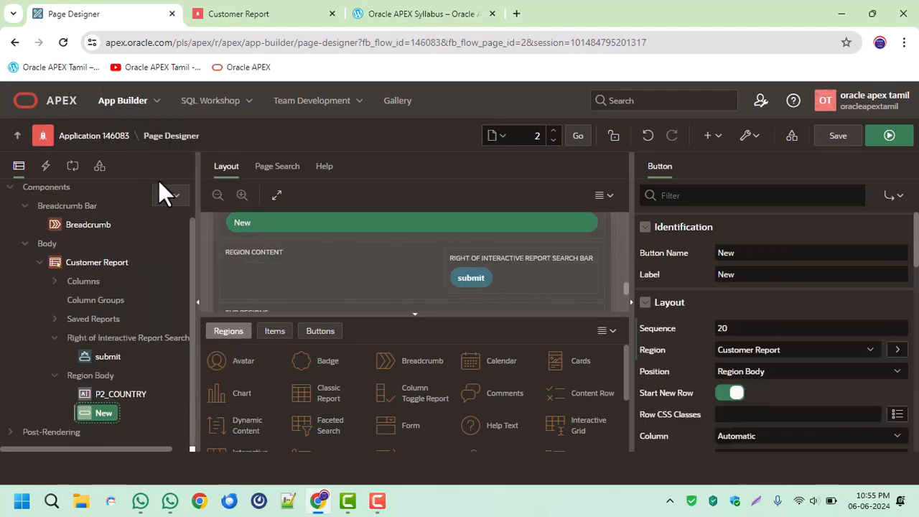
{"action": "left_click", "coordinate": [740, 369]}
{"action": "left_click", "coordinate": [748, 220]}
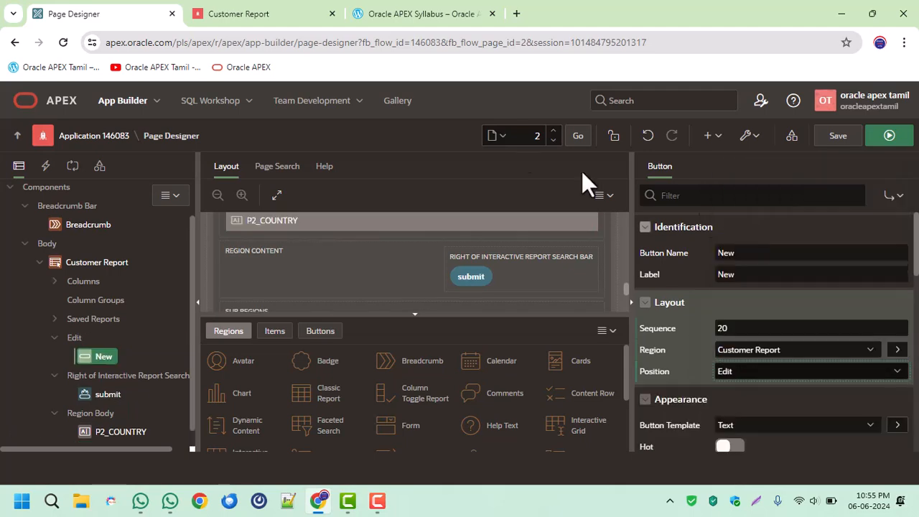
Name the new button CREATE with the label Create, and save and run the Customer Report page.
{"action": "left_click", "coordinate": [262, 14]}
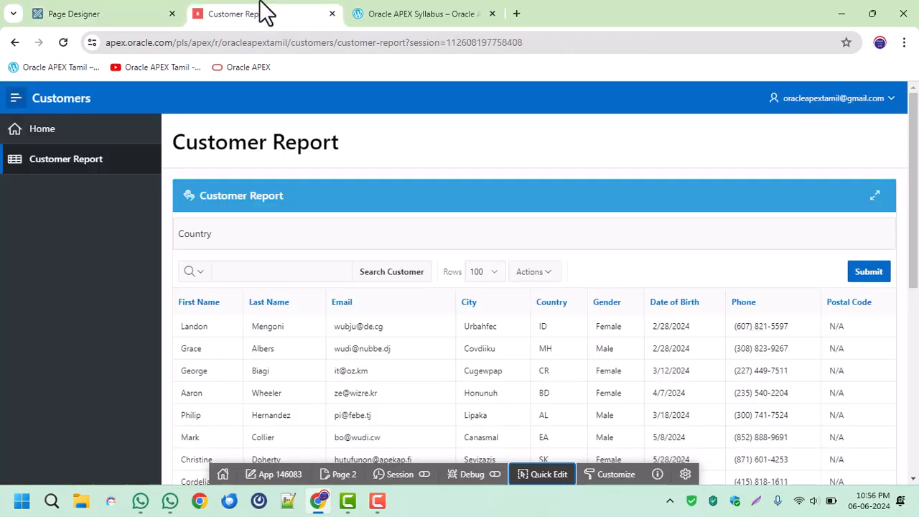
{"action": "left_click", "coordinate": [54, 13]}
{"action": "double_click", "coordinate": [746, 253]}
{"action": "type", "text": "CREATE"}
{"action": "key", "text": "Tab"}
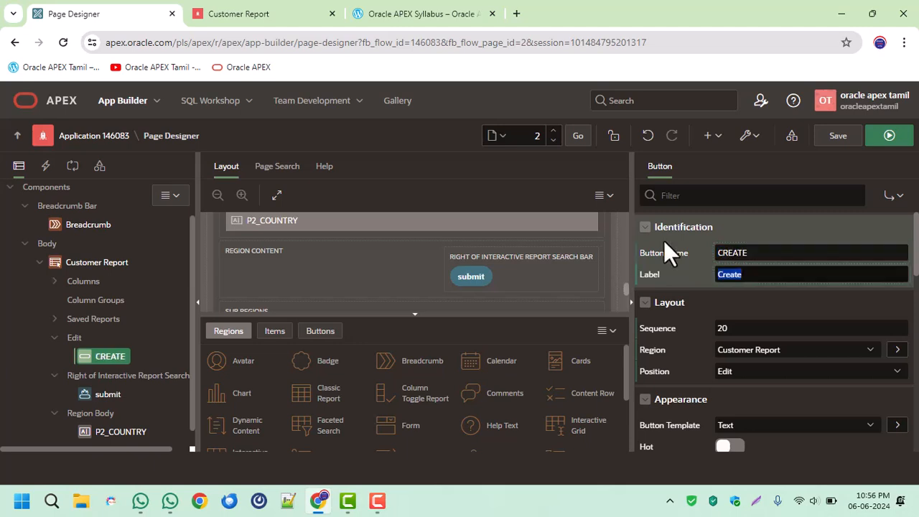
{"action": "left_click", "coordinate": [854, 151]}
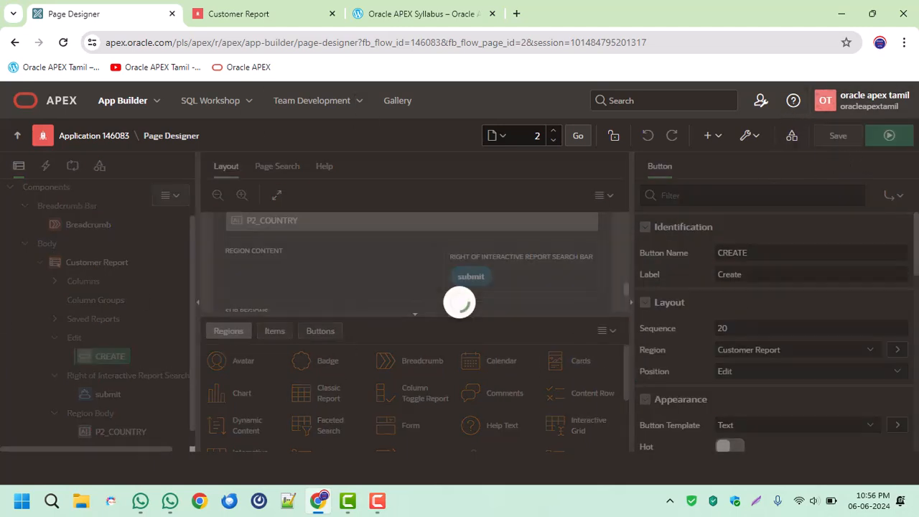
{"action": "left_click", "coordinate": [890, 135]}
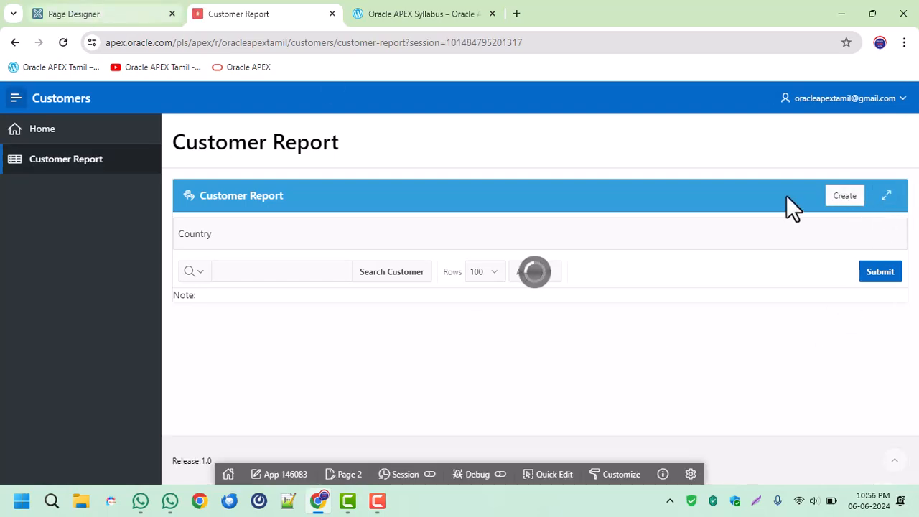
Set the CREATE button's action in Page Designer to Redirect to Page in this Application.
{"action": "left_click", "coordinate": [126, 6]}
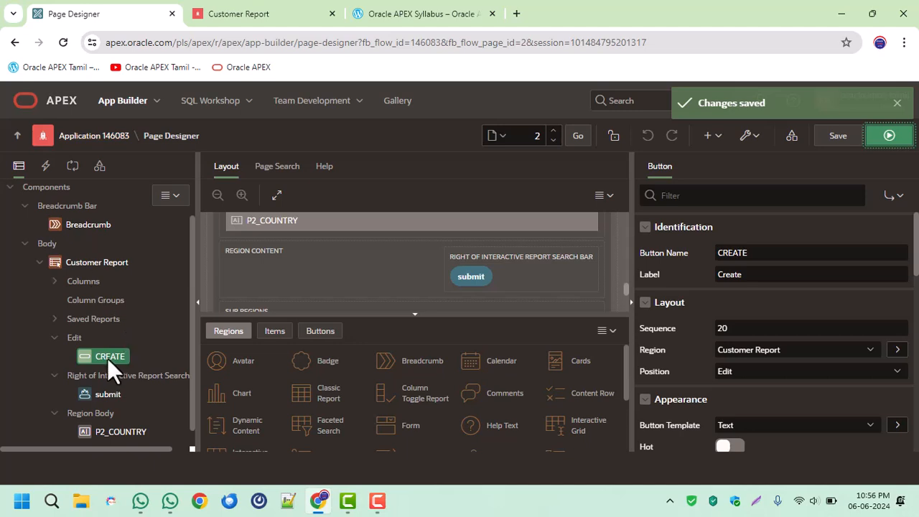
{"action": "scroll", "coordinate": [795, 309], "scroll_direction": "down", "scroll_amount": 3}
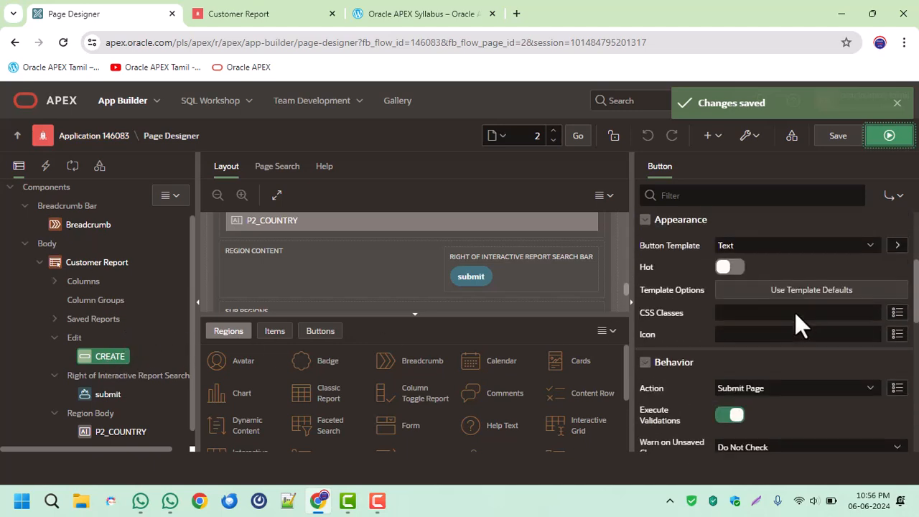
{"action": "left_click", "coordinate": [745, 388]}
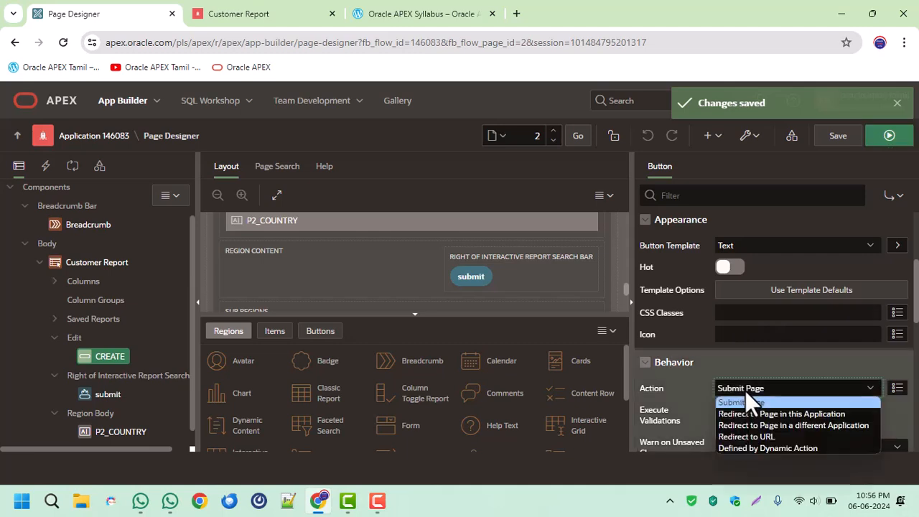
{"action": "left_click", "coordinate": [809, 414]}
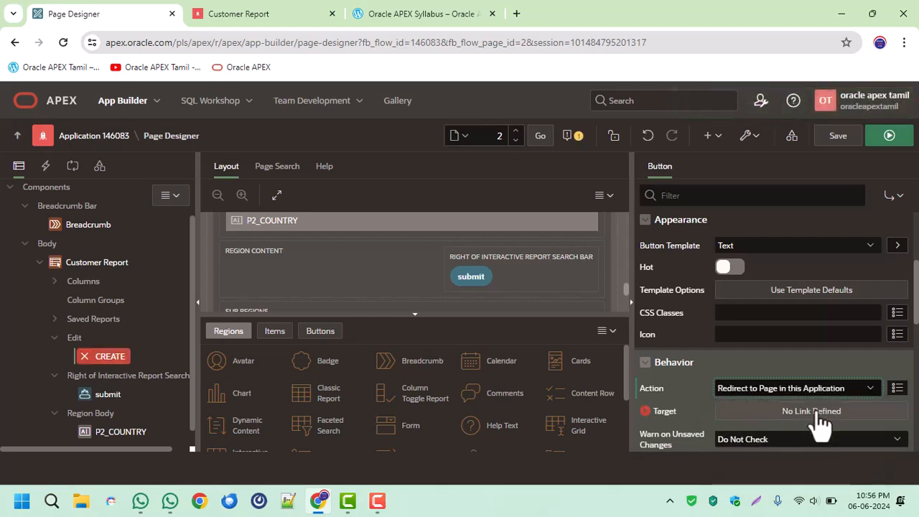
Set the CREATE button's link target to page 3, Customer Details, and clear the cache for page 3.
{"action": "left_click", "coordinate": [811, 413]}
{"action": "left_click", "coordinate": [614, 217]}
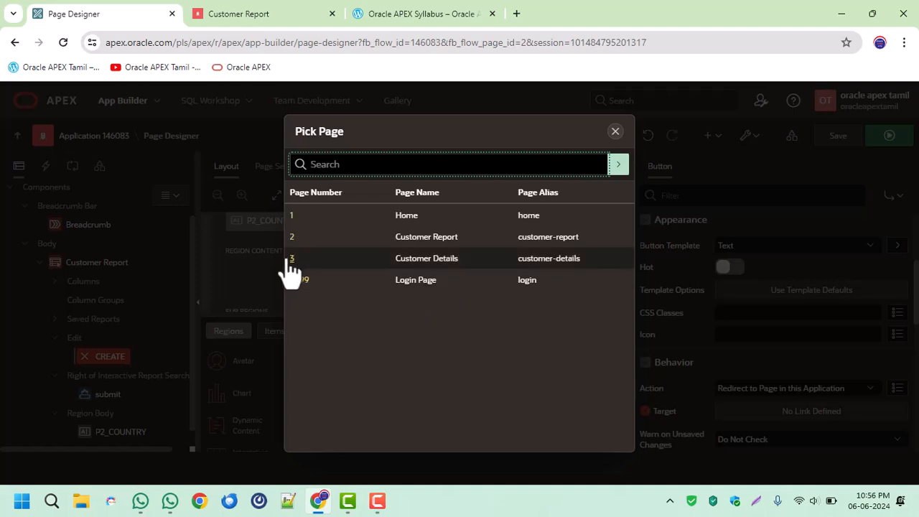
{"action": "left_click", "coordinate": [298, 267]}
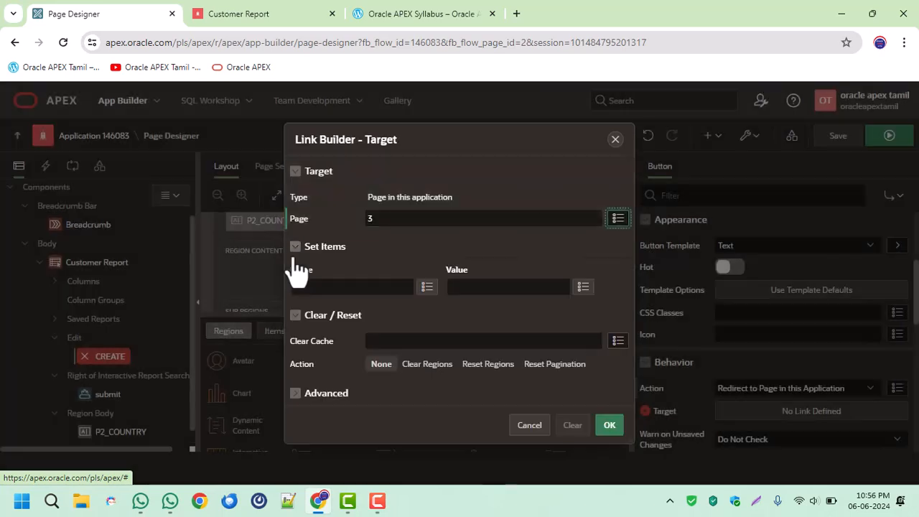
{"action": "left_click", "coordinate": [408, 341]}
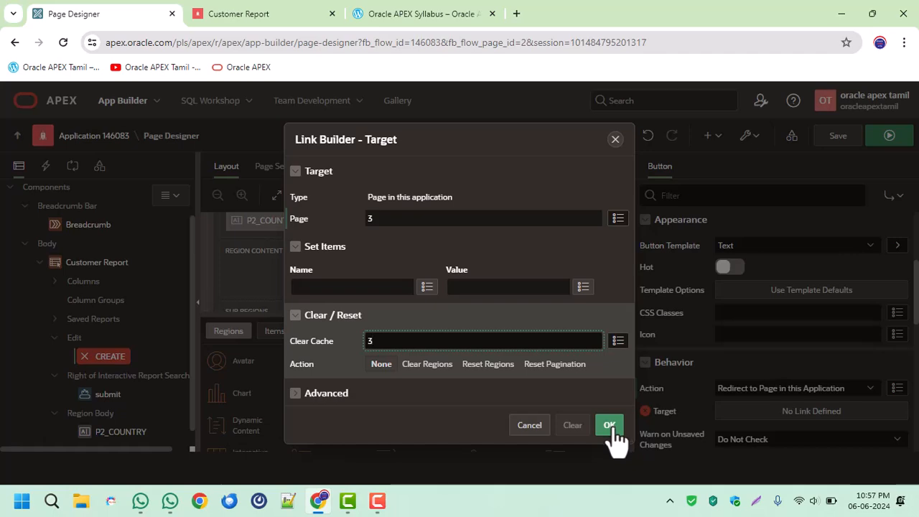
{"action": "left_click", "coordinate": [610, 427]}
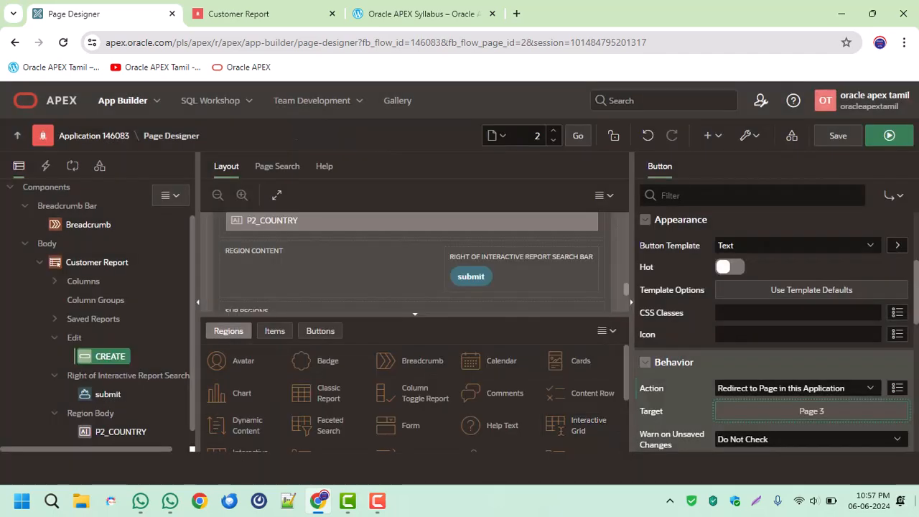
Save and run the Customer Report page, and open the Customer Details form through its Create button.
{"action": "left_click", "coordinate": [837, 136]}
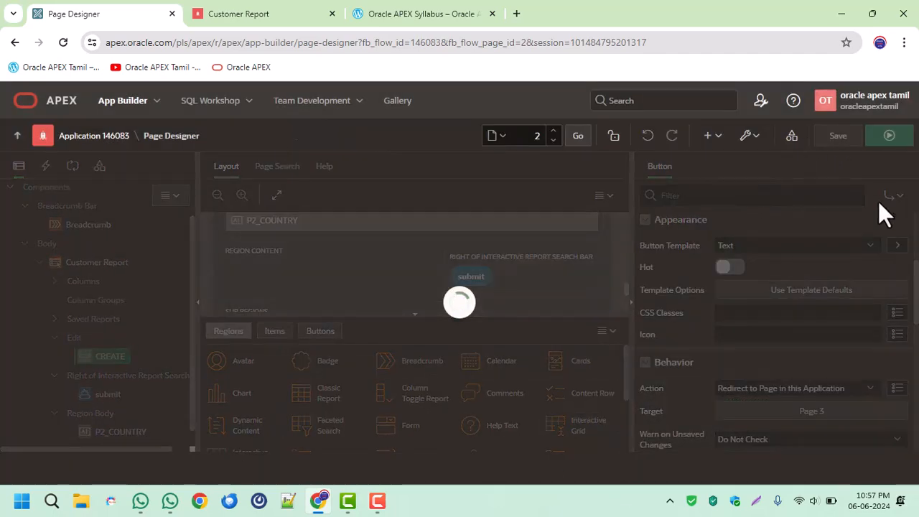
{"action": "left_click", "coordinate": [890, 147]}
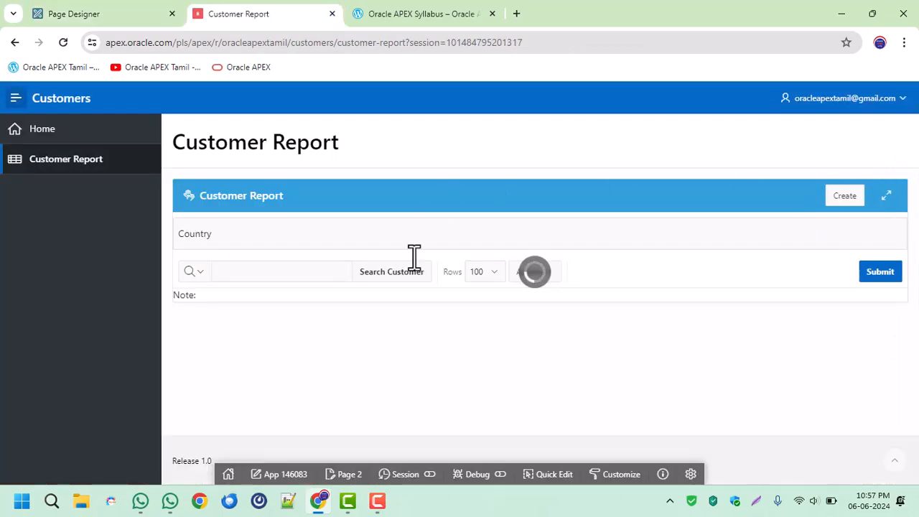
{"action": "left_click", "coordinate": [827, 199]}
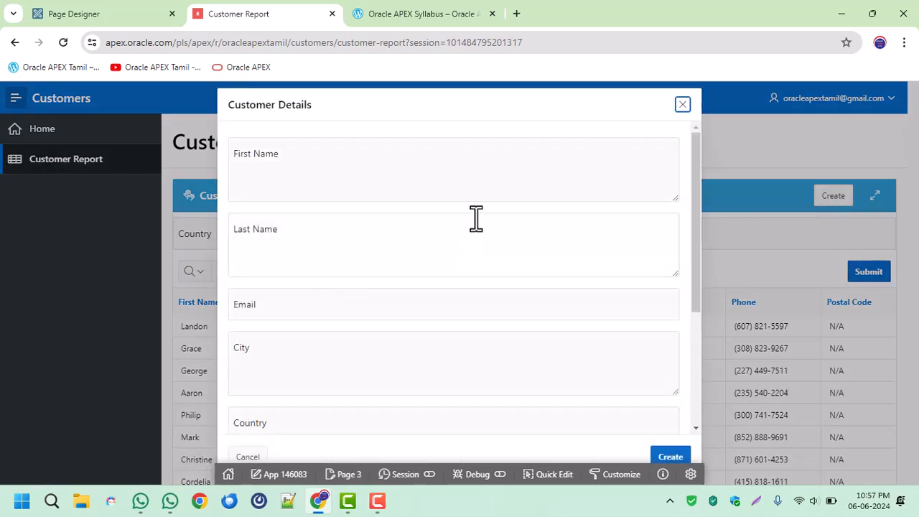
Look over the Customer Details form's fields, including the City and Gender inputs and the Date Of Birth calendar.
{"action": "scroll", "coordinate": [469, 207], "scroll_direction": "down", "scroll_amount": 3}
{"action": "scroll", "coordinate": [469, 208], "scroll_direction": "up", "scroll_amount": 3}
{"action": "scroll", "coordinate": [469, 207], "scroll_direction": "down", "scroll_amount": 3}
{"action": "scroll", "coordinate": [471, 207], "scroll_direction": "up", "scroll_amount": 3}
{"action": "left_click", "coordinate": [425, 168]}
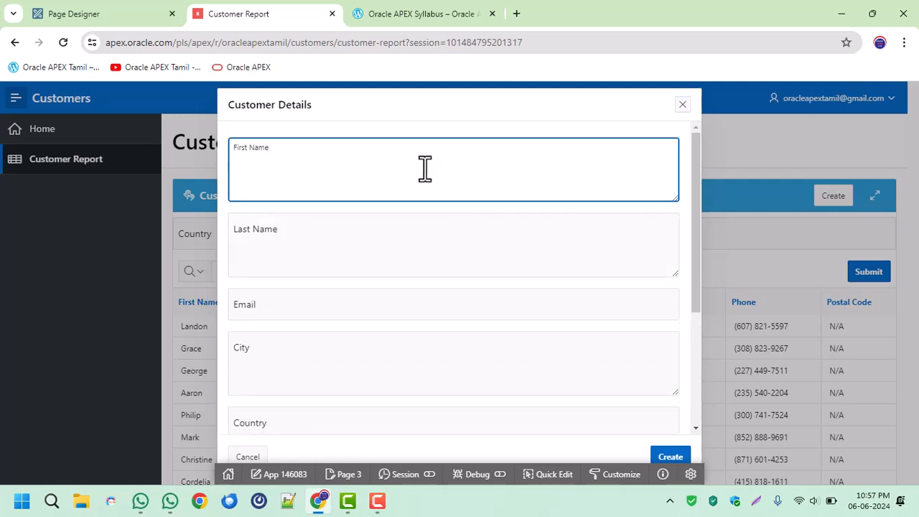
{"action": "key", "text": "Tab"}
{"action": "key", "text": "Tab"}
{"action": "key", "text": "Tab"}
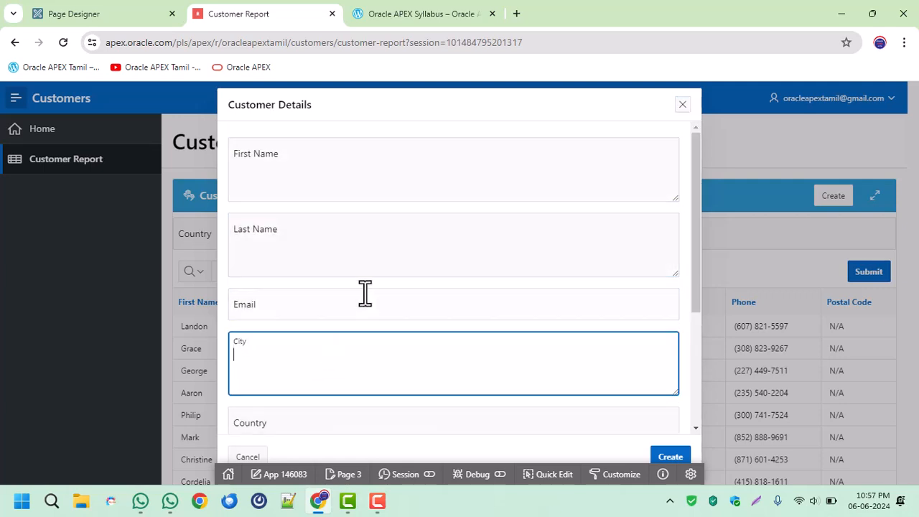
{"action": "scroll", "coordinate": [361, 297], "scroll_direction": "down", "scroll_amount": 2}
{"action": "left_click", "coordinate": [338, 237]}
{"action": "left_click", "coordinate": [321, 296]}
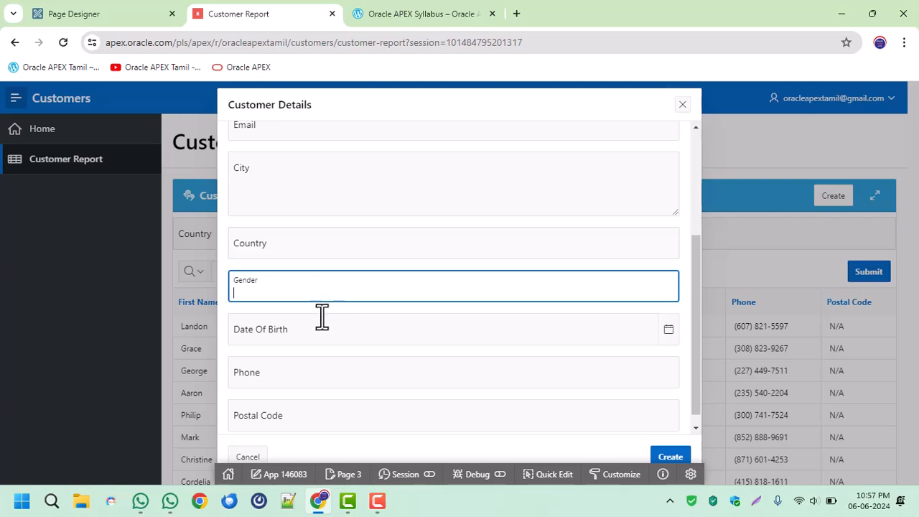
{"action": "left_click", "coordinate": [319, 322]}
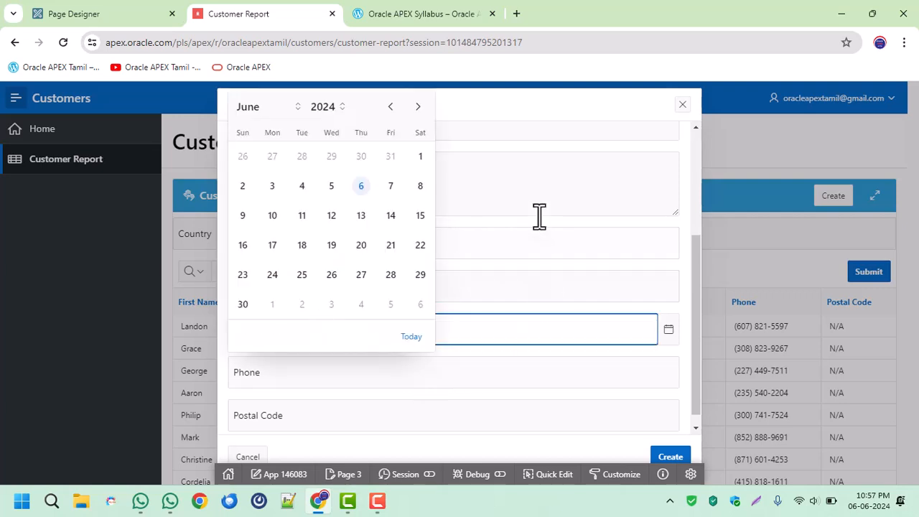
{"action": "left_click", "coordinate": [521, 202]}
{"action": "scroll", "coordinate": [521, 203], "scroll_direction": "up", "scroll_amount": 3}
Use Quick Edit on the form's First Name field to open its item in Page Designer.
{"action": "left_click", "coordinate": [557, 479]}
{"action": "left_click", "coordinate": [388, 176]}
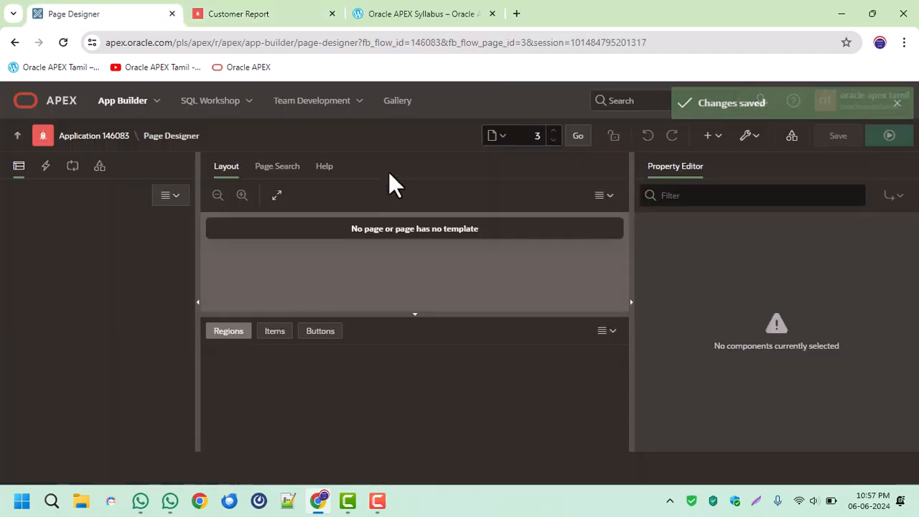
{"action": "left_click", "coordinate": [242, 8]}
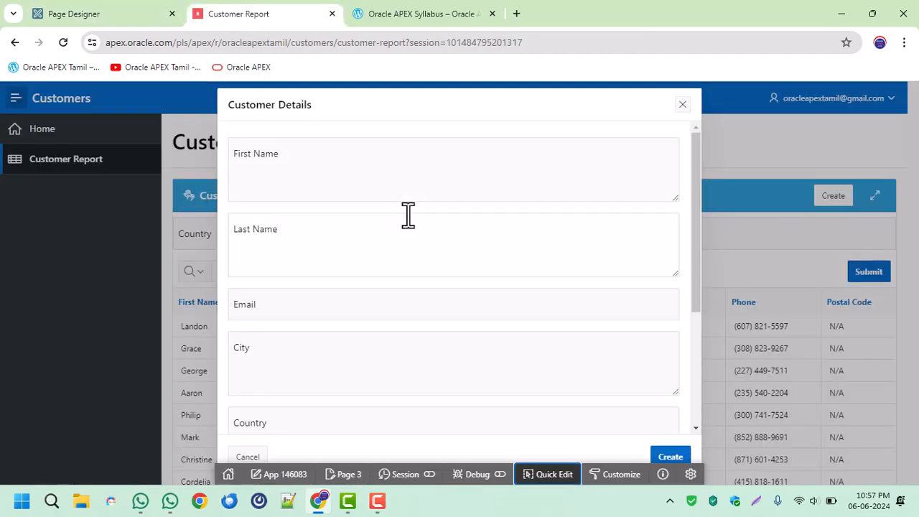
{"action": "left_click", "coordinate": [144, 12]}
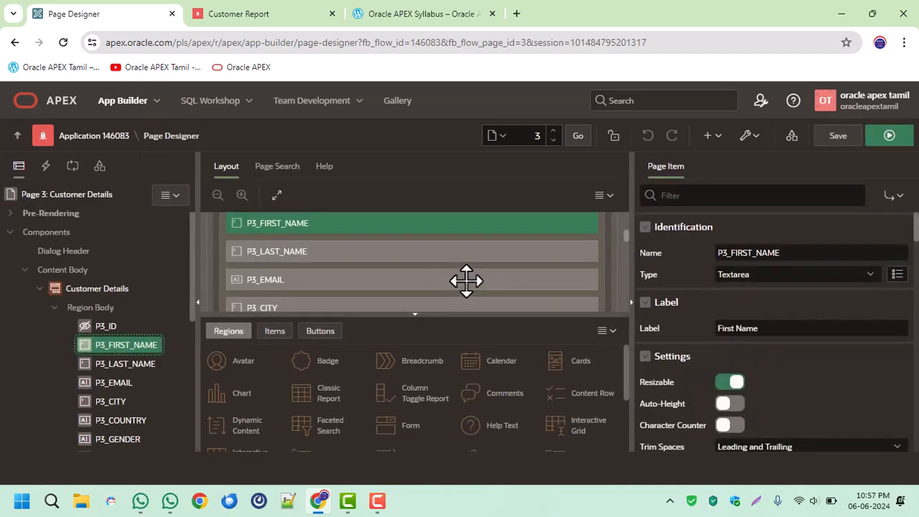
Change the P3_FIRST_NAME and P3_LAST_NAME items to the Text Field type.
{"action": "left_click", "coordinate": [746, 277]}
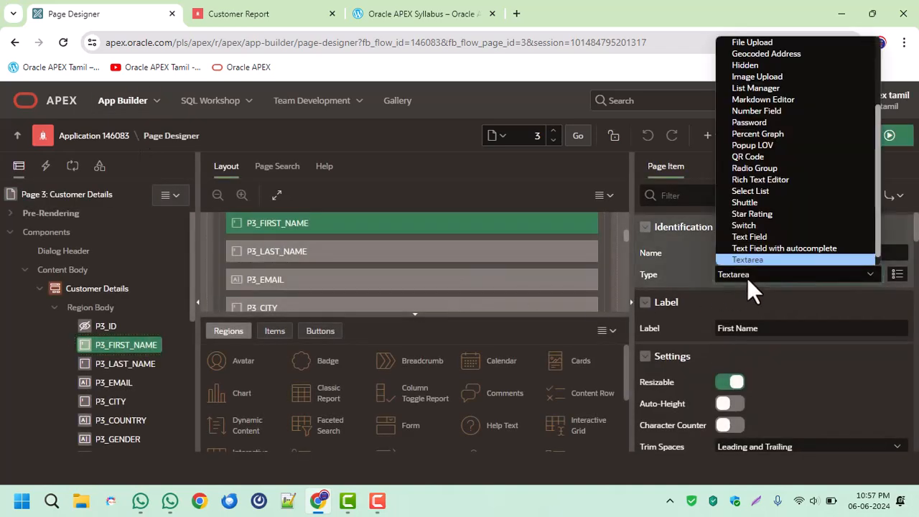
{"action": "left_click", "coordinate": [763, 238]}
{"action": "left_click", "coordinate": [142, 360]}
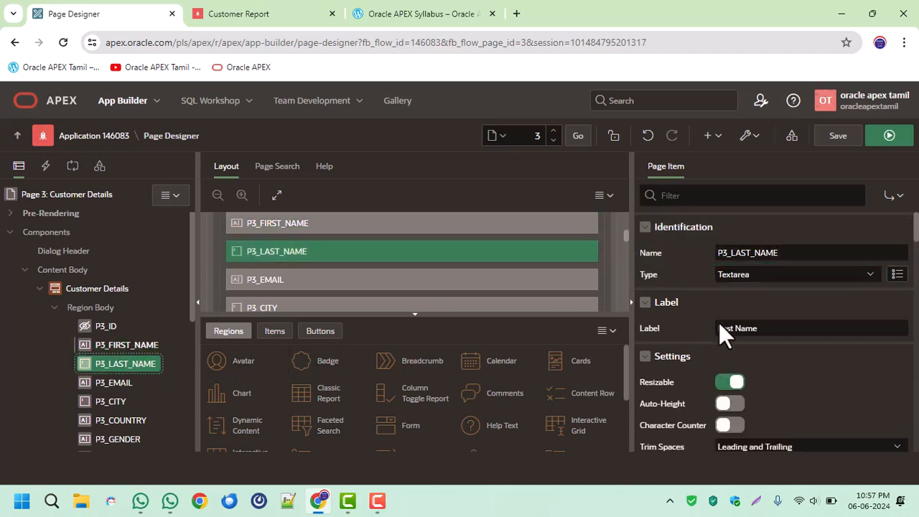
{"action": "left_click", "coordinate": [744, 273]}
{"action": "left_click", "coordinate": [759, 239]}
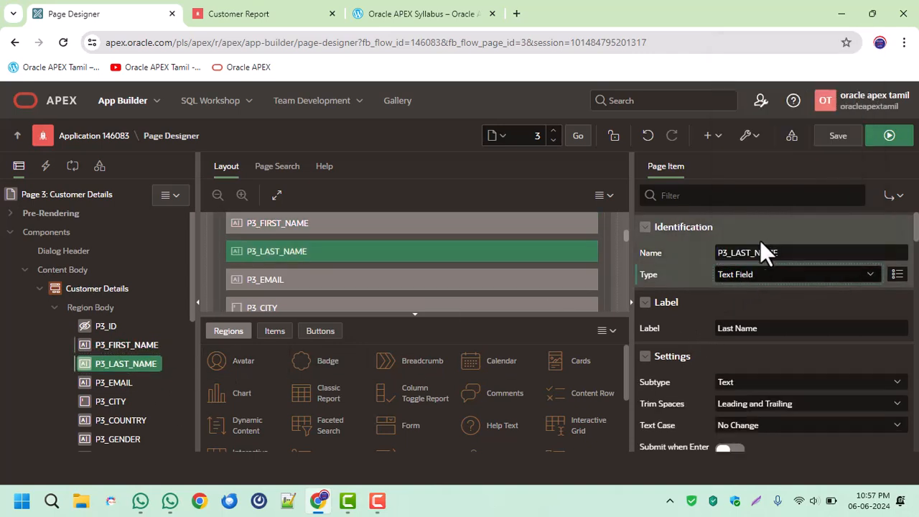
Set the subtype of the P3_EMAIL item to E-Mail.
{"action": "left_click", "coordinate": [122, 384]}
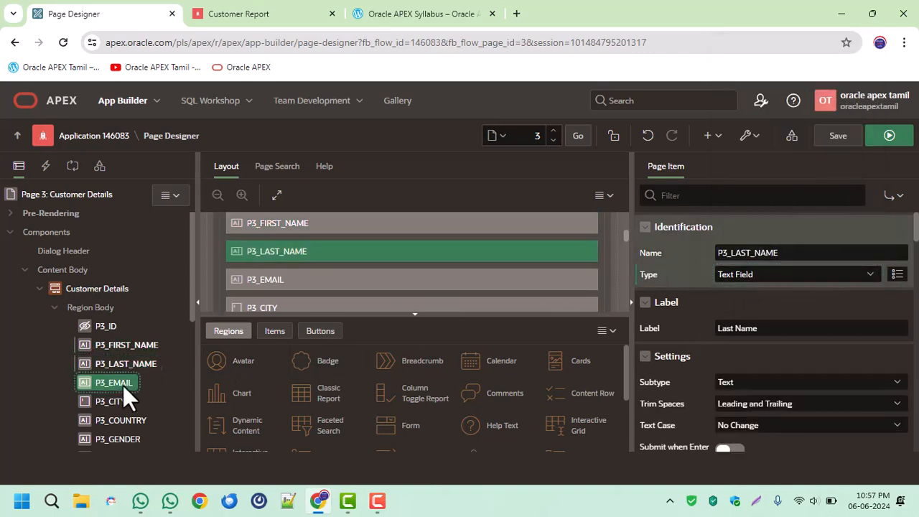
{"action": "left_click", "coordinate": [764, 383]}
{"action": "left_click", "coordinate": [757, 409]}
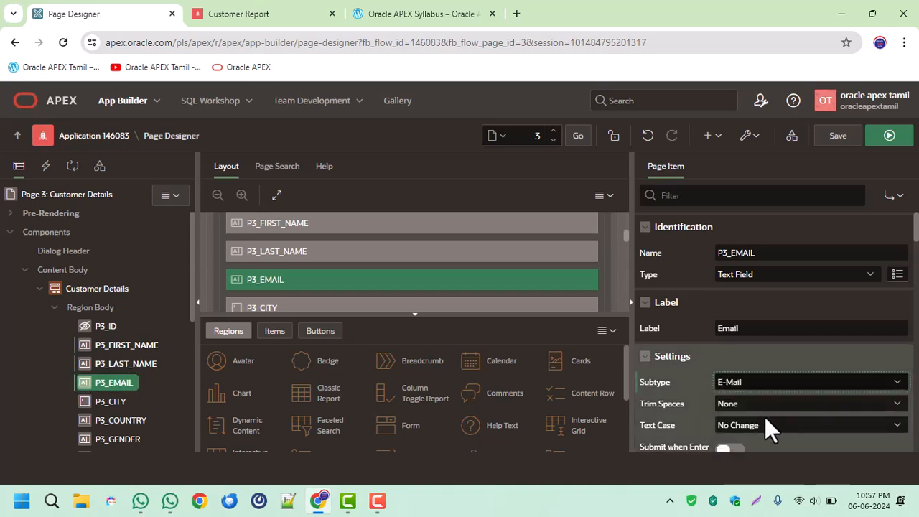
Change the P3_CITY item to the Text Field type and check the P3_COUNTRY item's settings.
{"action": "left_click", "coordinate": [112, 402]}
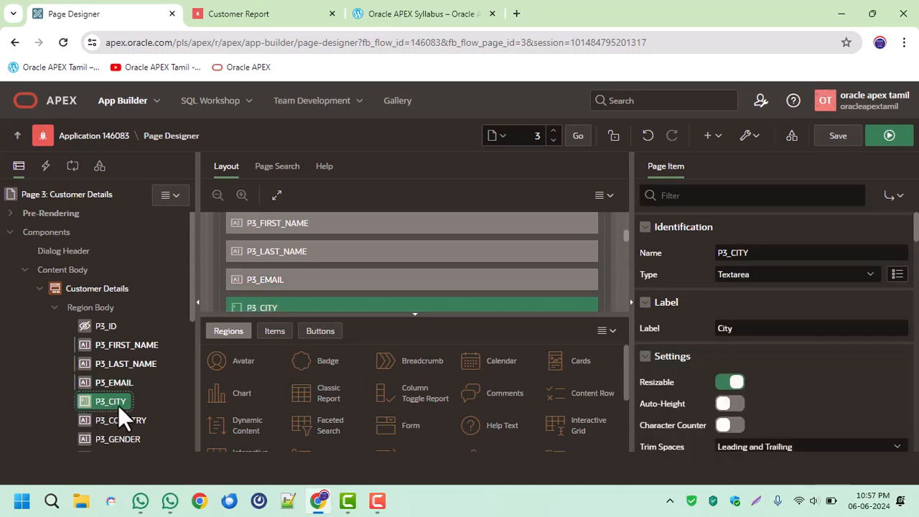
{"action": "left_click", "coordinate": [760, 274]}
{"action": "left_click", "coordinate": [769, 237]}
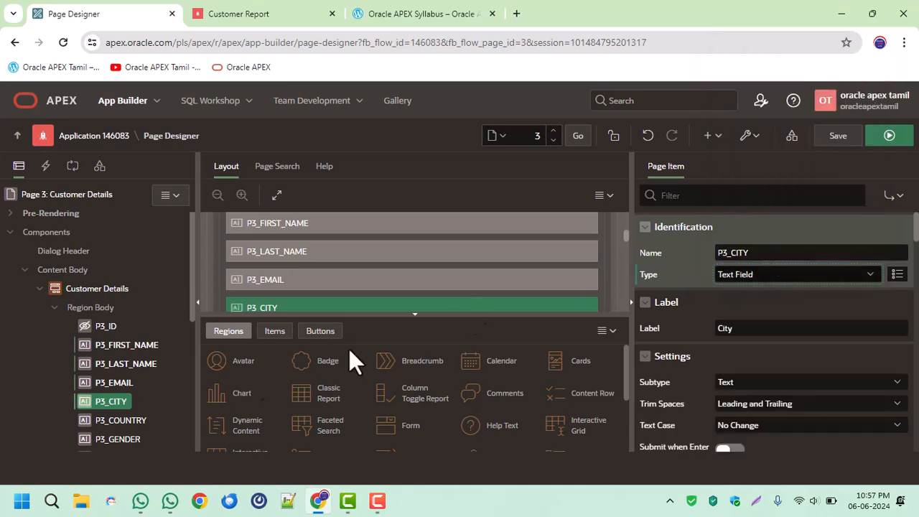
{"action": "left_click", "coordinate": [123, 420]}
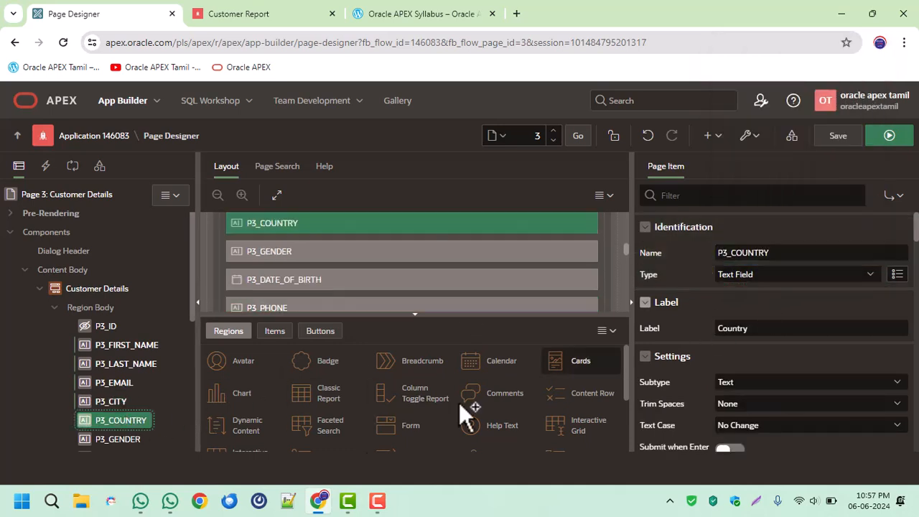
Change the P3_GENDER item to a Select List and set its list of values type to Static Values.
{"action": "left_click", "coordinate": [126, 438]}
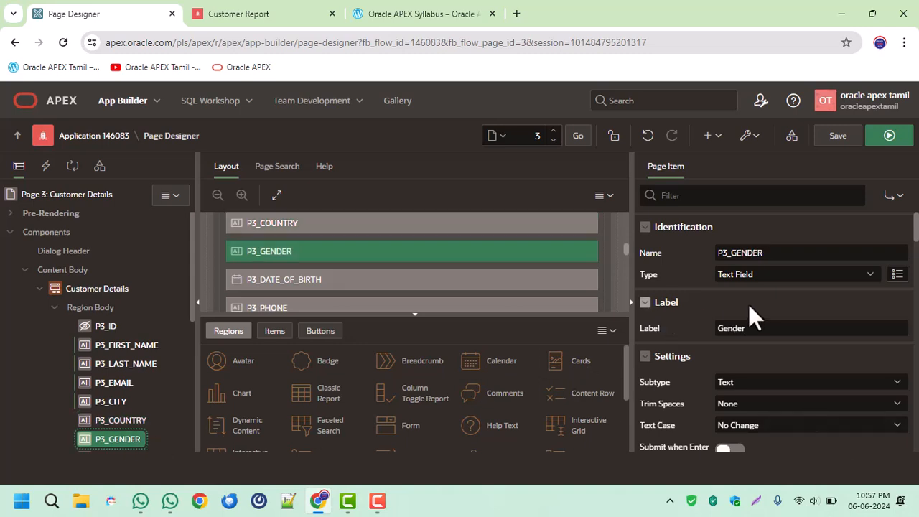
{"action": "left_click", "coordinate": [765, 279]}
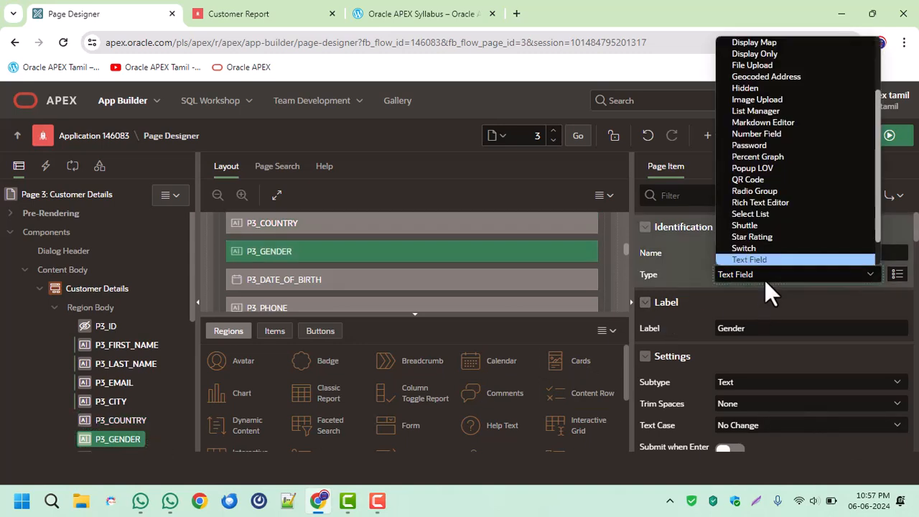
{"action": "left_click", "coordinate": [769, 215]}
{"action": "scroll", "coordinate": [799, 362], "scroll_direction": "down", "scroll_amount": 2}
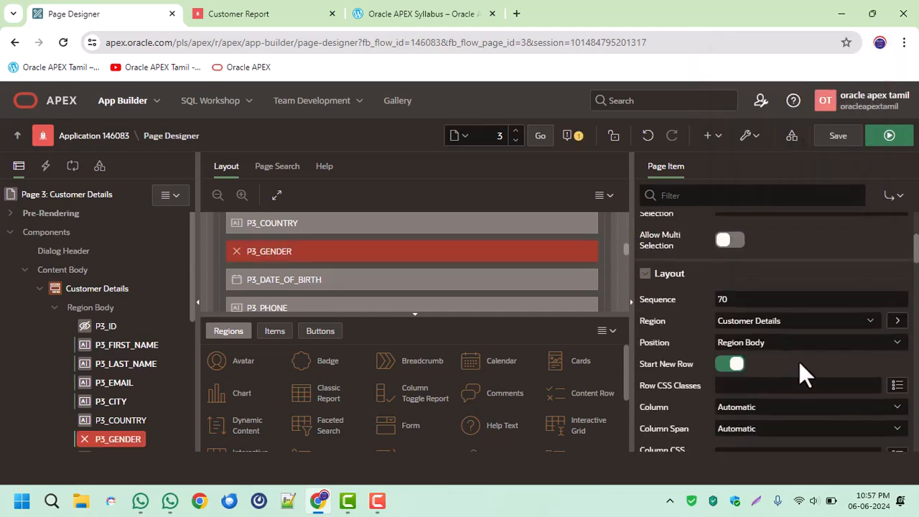
{"action": "scroll", "coordinate": [799, 362], "scroll_direction": "down", "scroll_amount": 5}
{"action": "left_click", "coordinate": [772, 395]}
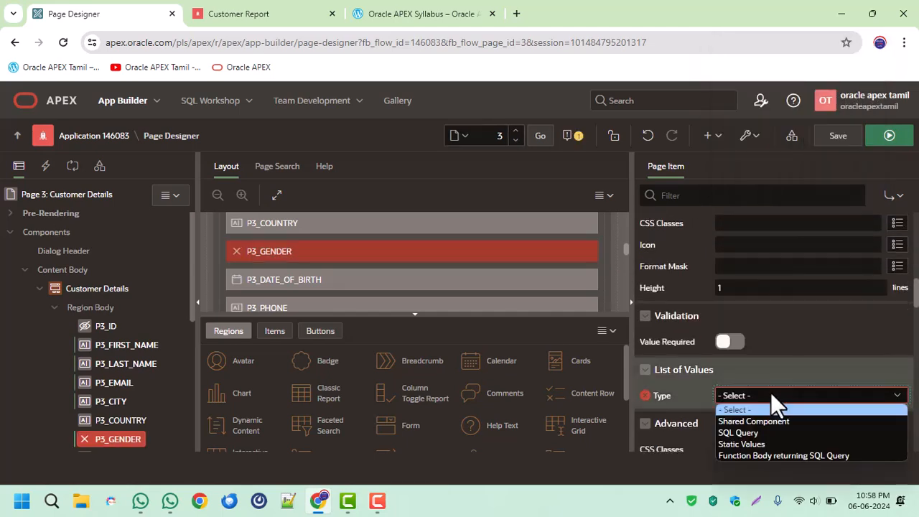
{"action": "left_click", "coordinate": [764, 444]}
Replace P3_GENDER's first static entry with Male as both display and return value.
{"action": "left_click", "coordinate": [826, 420]}
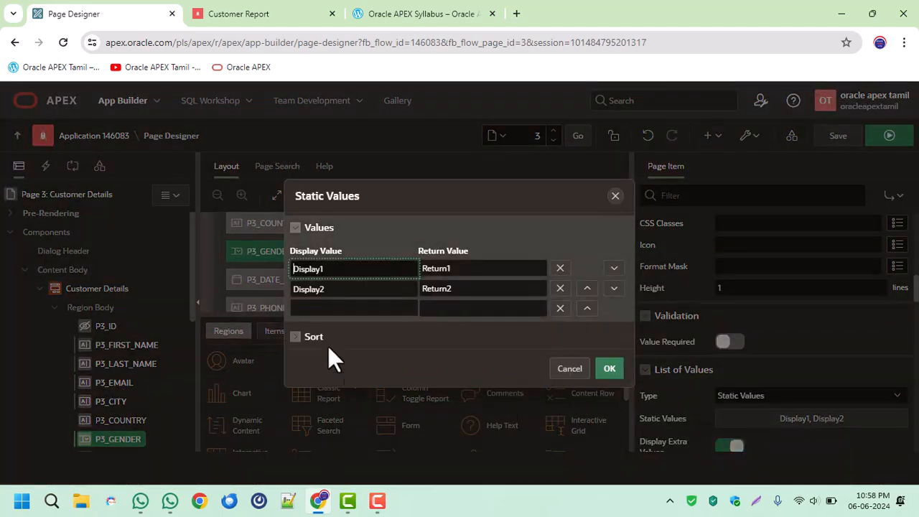
{"action": "double_click", "coordinate": [350, 270]}
{"action": "type", "text": "mA"}
{"action": "key", "text": "BackSpace"}
{"action": "key", "text": "BackSpace"}
{"action": "type", "text": "Male"}
{"action": "key", "text": "ctrl+a"}
{"action": "key", "text": "ctrl+c"}
{"action": "key", "text": "Tab"}
{"action": "key", "text": "ctrl+v"}
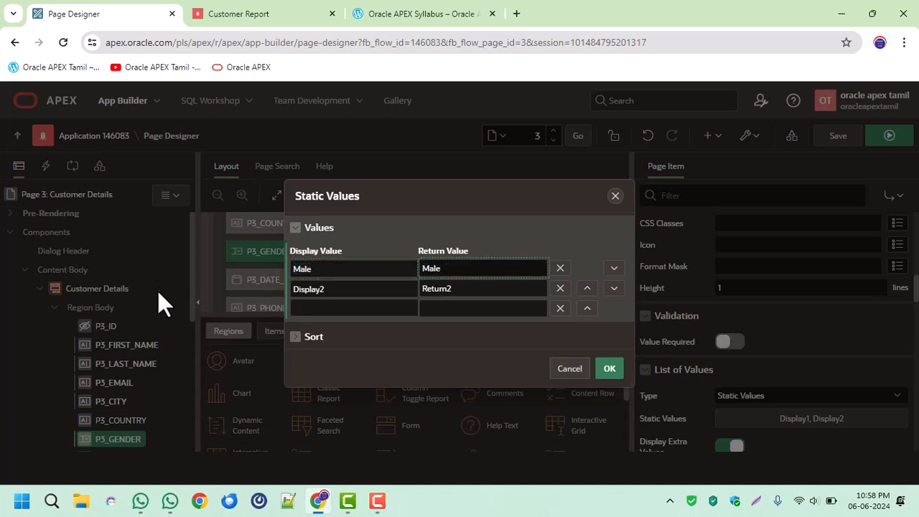
Replace P3_GENDER's second static entry with Female as both display and return value.
{"action": "double_click", "coordinate": [353, 289]}
{"action": "key", "text": "ctrl+v"}
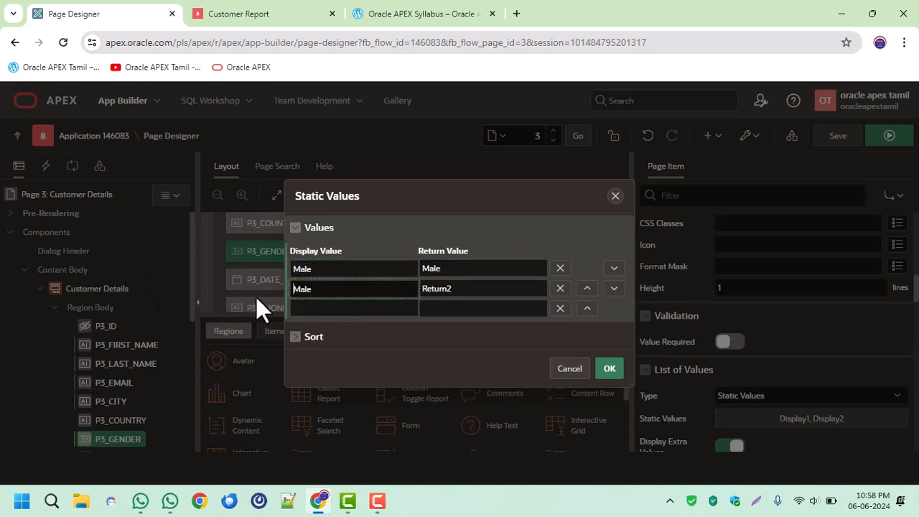
{"action": "key", "text": "Home"}
{"action": "key", "text": "Delete"}
{"action": "type", "text": "Fem"}
{"action": "key", "text": "ctrl+a"}
{"action": "key", "text": "ctrl+c"}
{"action": "key", "text": "Tab"}
{"action": "key", "text": "ctrl+v"}
Add a third static entry for P3_GENDER with Others as display and return value, and apply the list.
{"action": "left_click", "coordinate": [348, 307]}
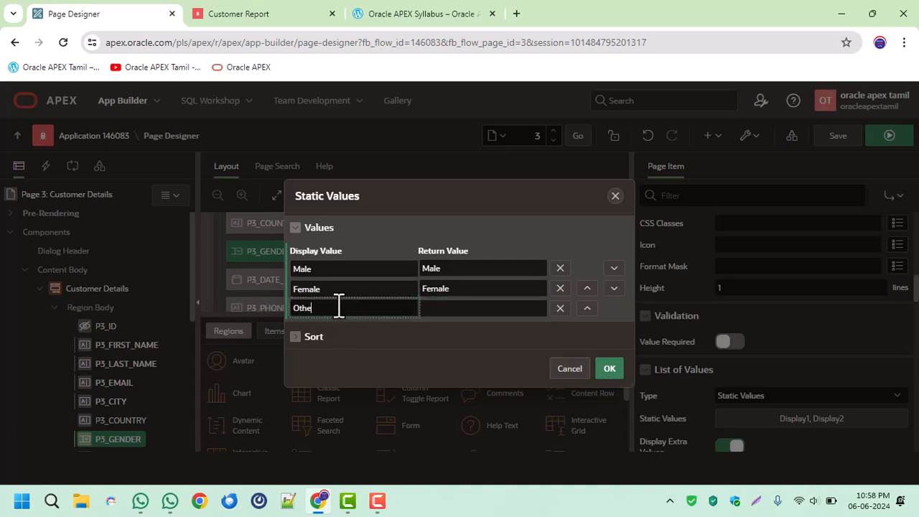
{"action": "type", "text": "Others"}
{"action": "key", "text": "ctrl+a"}
{"action": "key", "text": "ctrl+c"}
{"action": "key", "text": "Tab"}
{"action": "key", "text": "ctrl+v"}
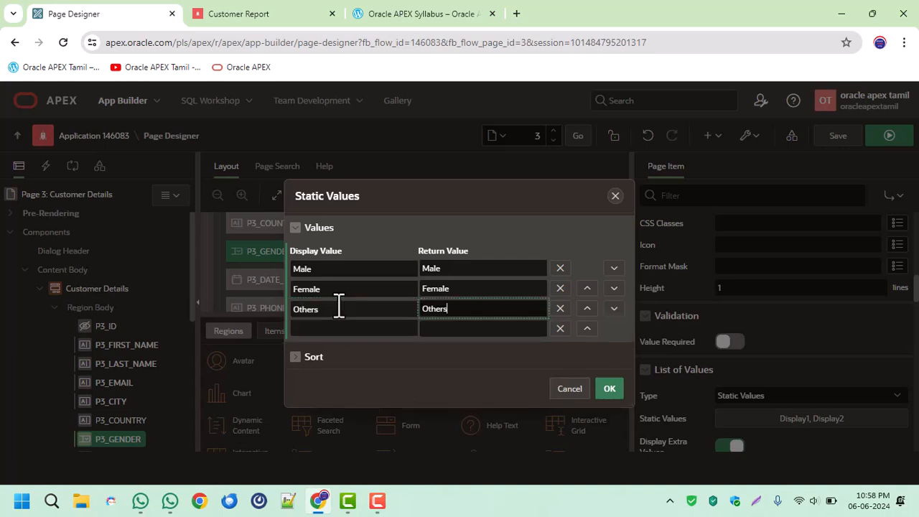
{"action": "left_click", "coordinate": [609, 389]}
Check P3_GENDER's null value settings and the P3_DATE_OF_BIRTH and P3_PHONE item properties.
{"action": "scroll", "coordinate": [743, 351], "scroll_direction": "down", "scroll_amount": 3}
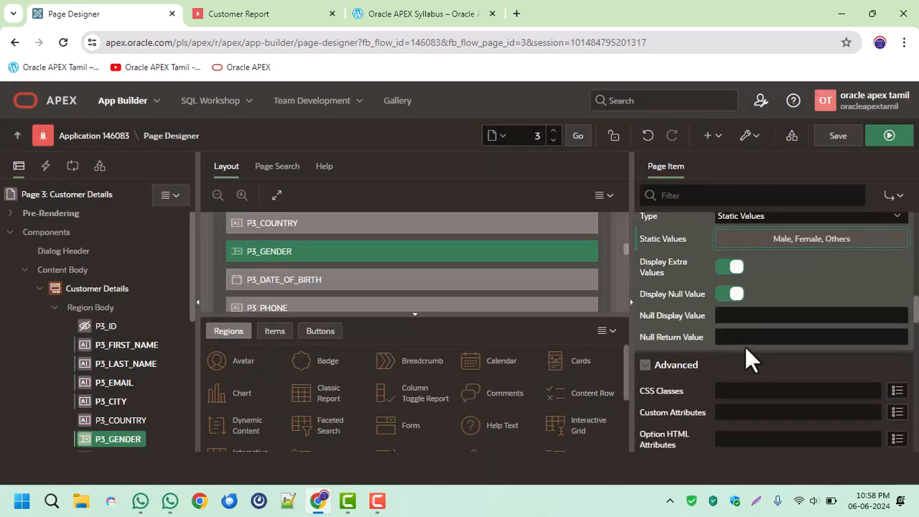
{"action": "left_click", "coordinate": [751, 318]}
{"action": "scroll", "coordinate": [162, 397], "scroll_direction": "down", "scroll_amount": 3}
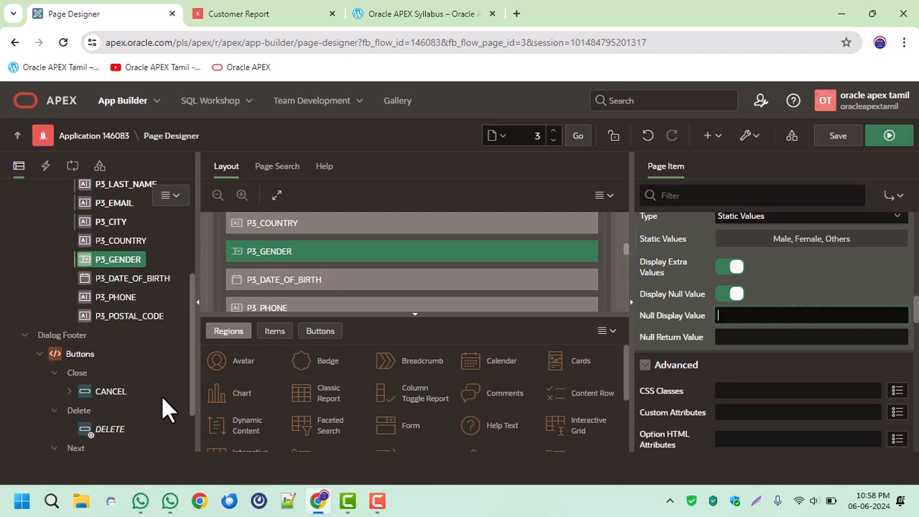
{"action": "left_click", "coordinate": [153, 278]}
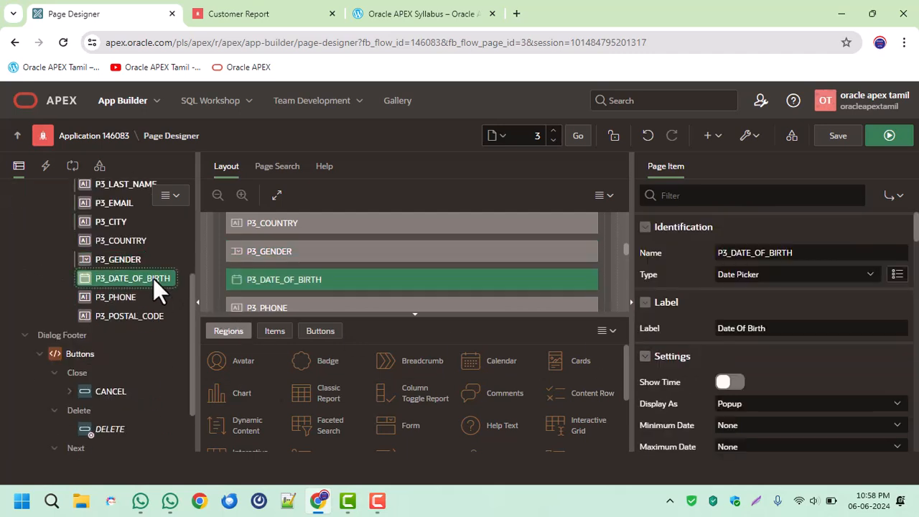
{"action": "left_click", "coordinate": [91, 292]}
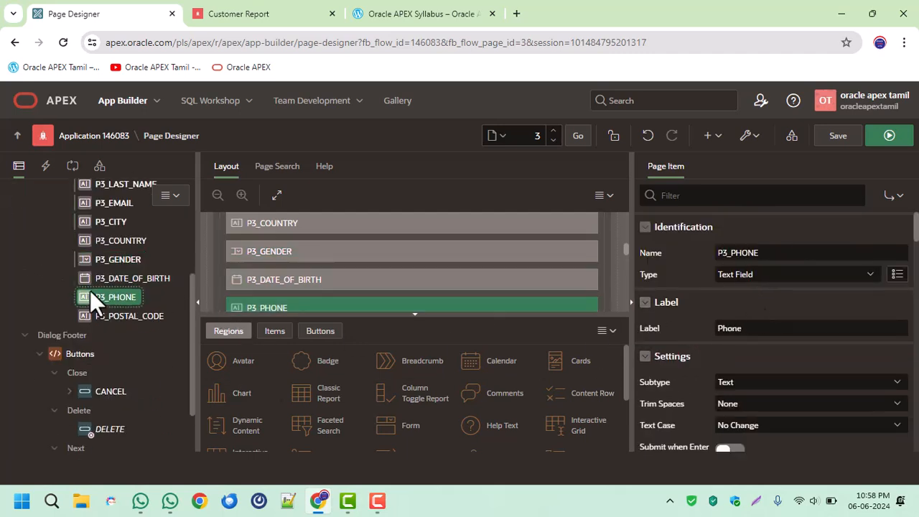
Set the subtype of the P3_PHONE item to Phone Number.
{"action": "left_click", "coordinate": [740, 380]}
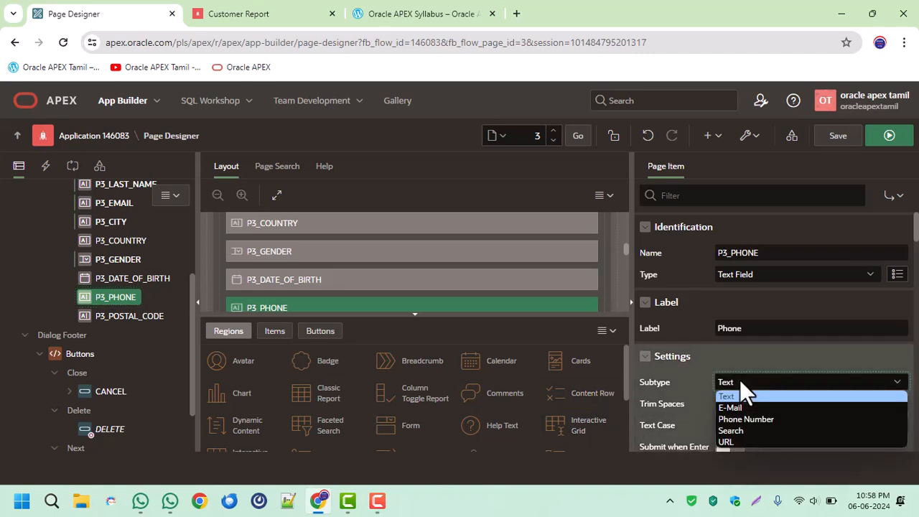
{"action": "left_click", "coordinate": [749, 417]}
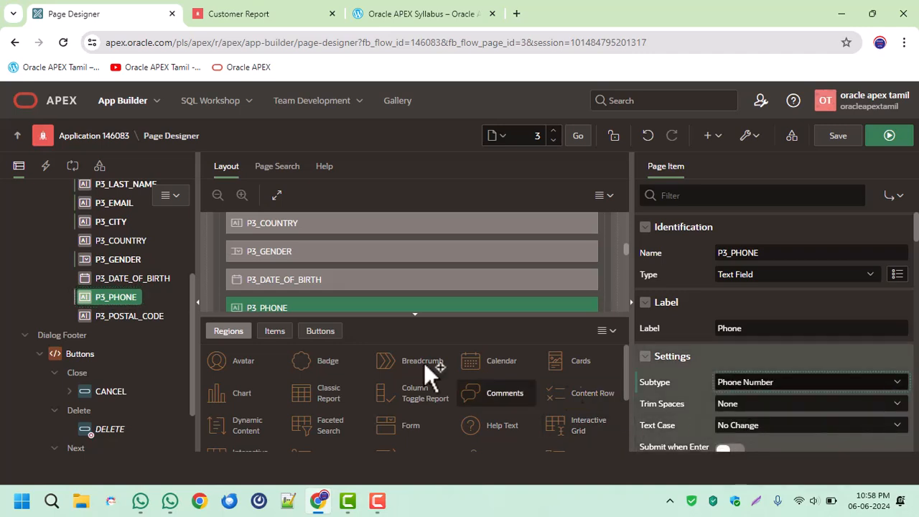
Limit the P3_POSTAL_CODE item to a maximum length of 6 characters and save the page.
{"action": "left_click", "coordinate": [112, 312]}
{"action": "scroll", "coordinate": [760, 341], "scroll_direction": "down", "scroll_amount": 5}
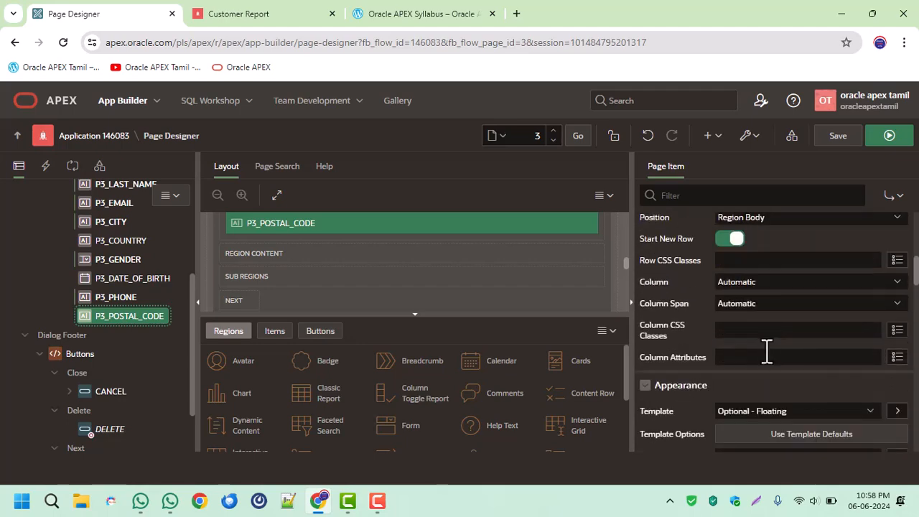
{"action": "scroll", "coordinate": [765, 348], "scroll_direction": "down", "scroll_amount": 3}
{"action": "scroll", "coordinate": [751, 370], "scroll_direction": "down", "scroll_amount": 3}
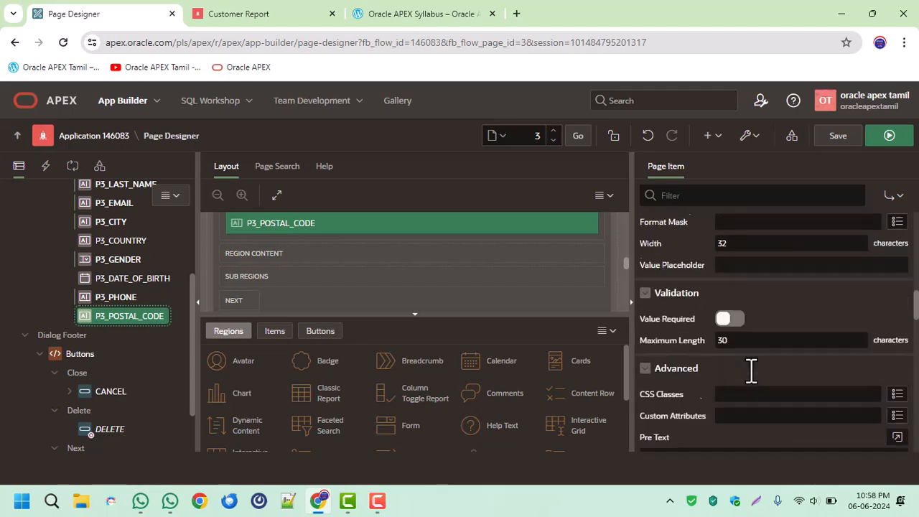
{"action": "left_click_drag", "start_coordinate": [740, 262], "coordinate": [651, 272]}
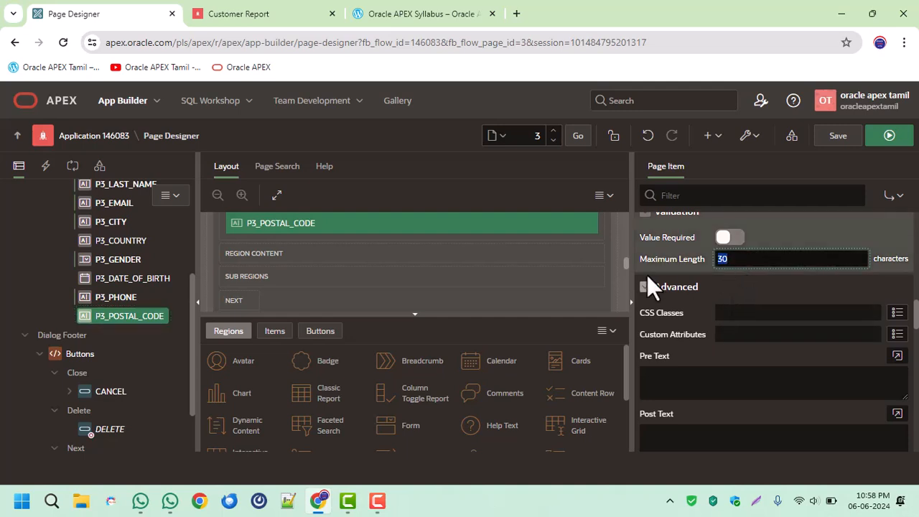
{"action": "type", "text": "6"}
{"action": "left_click", "coordinate": [841, 132]}
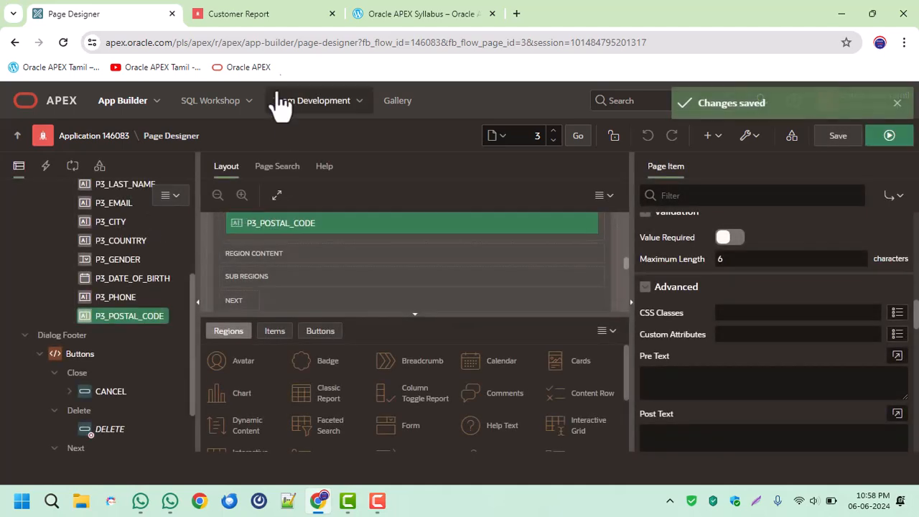
Switch to the running Customer Report, reload it and open the Customer Details form for a new record.
{"action": "left_click", "coordinate": [266, 14]}
{"action": "left_click", "coordinate": [62, 42]}
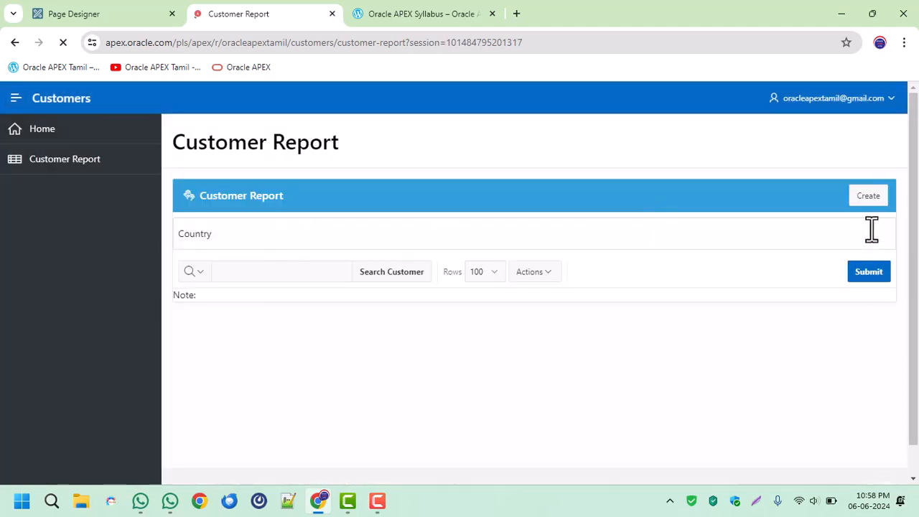
{"action": "left_click", "coordinate": [840, 198]}
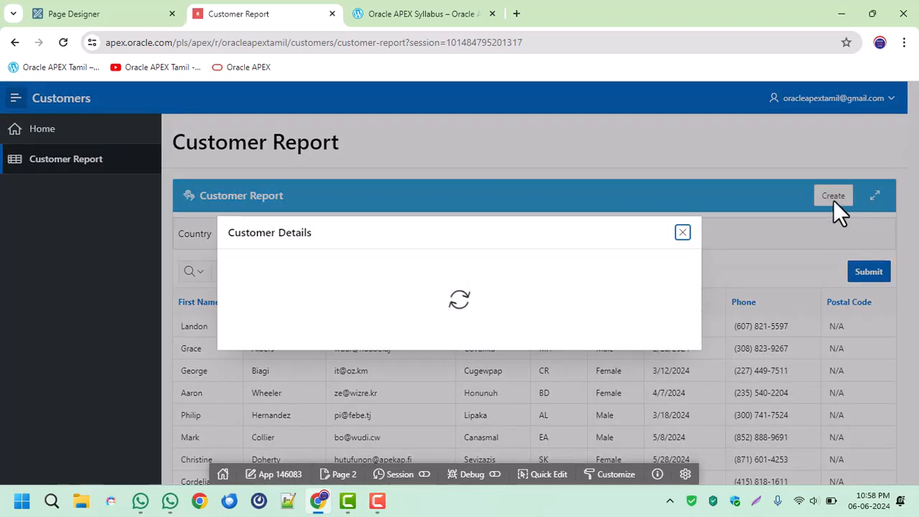
Fill in the customer's first name, last name and e-mail in the Customer Details form.
{"action": "left_click", "coordinate": [383, 164]}
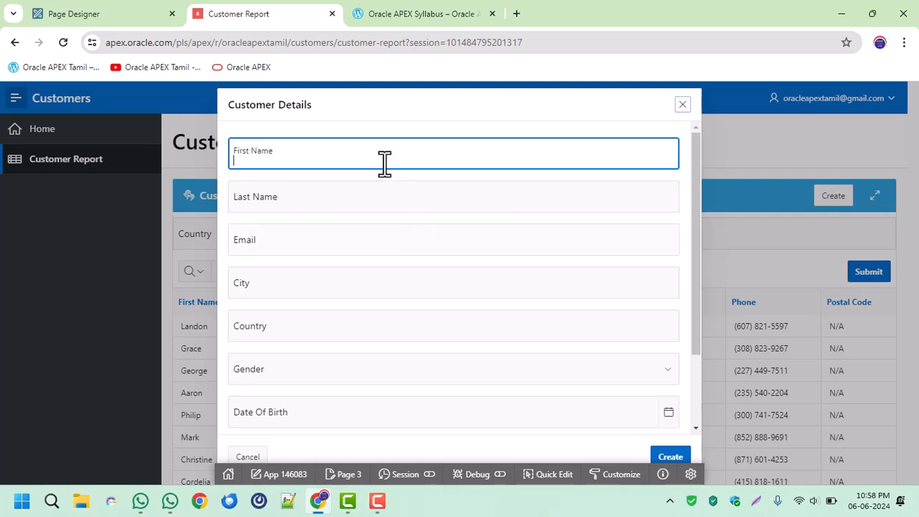
{"action": "key", "text": "Tab"}
{"action": "key", "text": "Tab"}
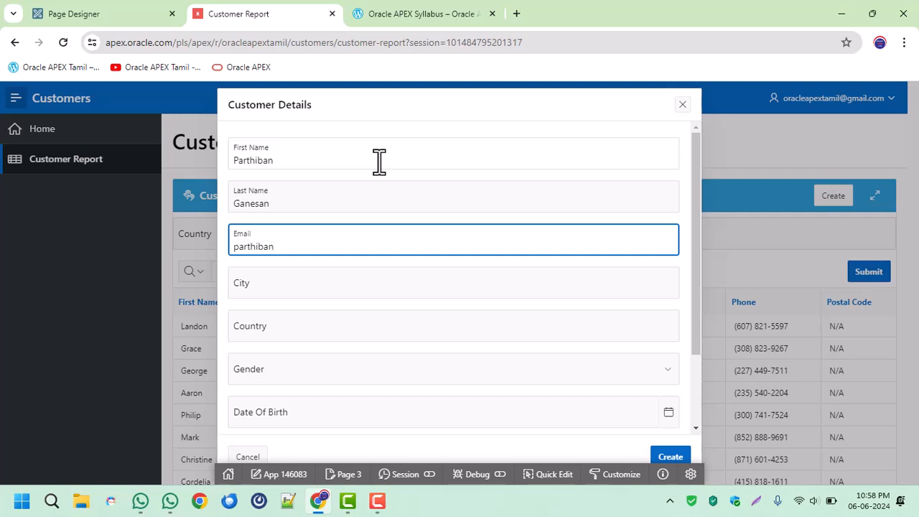
{"action": "key", "text": "Tab"}
Set the new customer's city to Chennai and country to IN.
{"action": "type", "text": "Chennai"}
{"action": "key", "text": "Tab"}
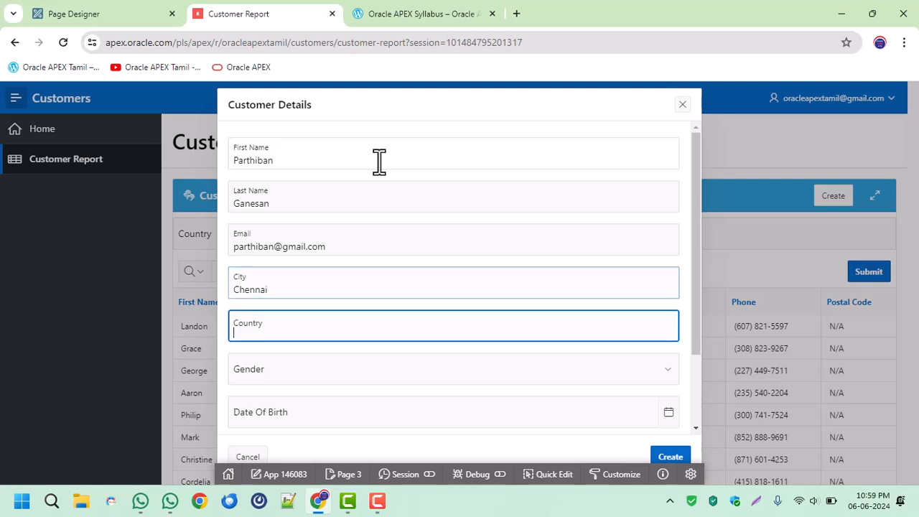
{"action": "type", "text": "India"}
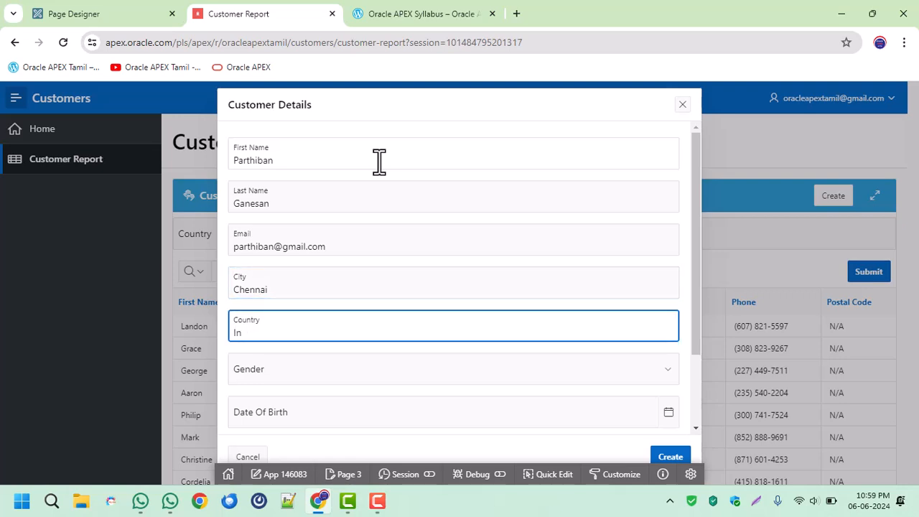
{"action": "key", "text": "Tab"}
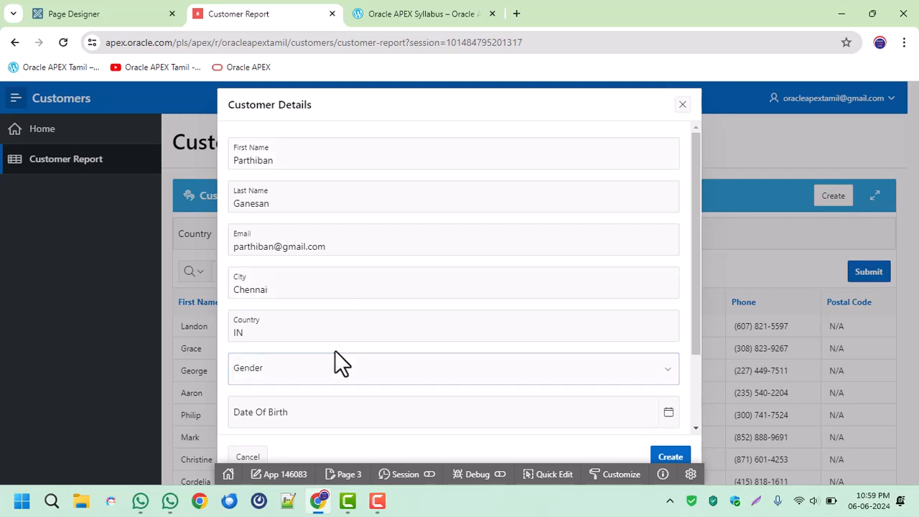
Set the customer's gender to Male and pick a date of birth from the calendar.
{"action": "left_click", "coordinate": [317, 370]}
{"action": "left_click", "coordinate": [274, 418]}
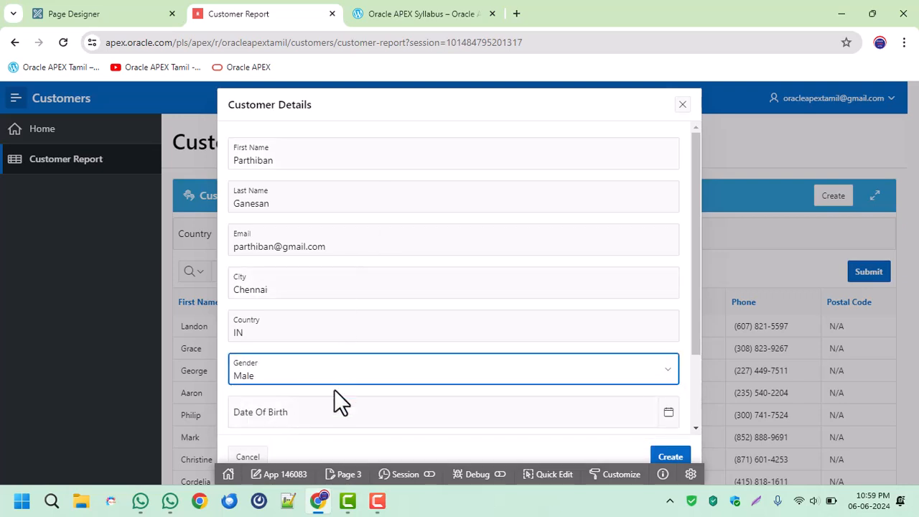
{"action": "left_click", "coordinate": [331, 415]}
{"action": "left_click", "coordinate": [301, 231]}
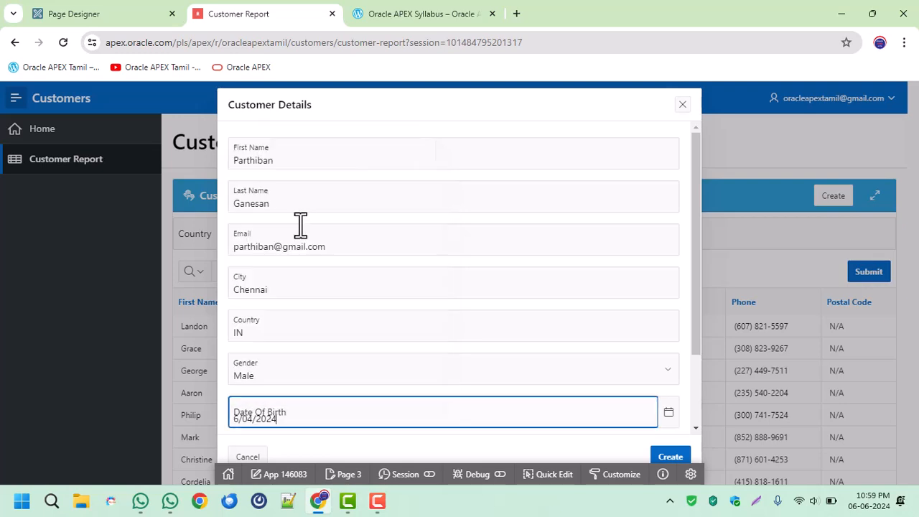
Enter the customer's phone number and postal code, and create the record.
{"action": "scroll", "coordinate": [375, 313], "scroll_direction": "down", "scroll_amount": 2}
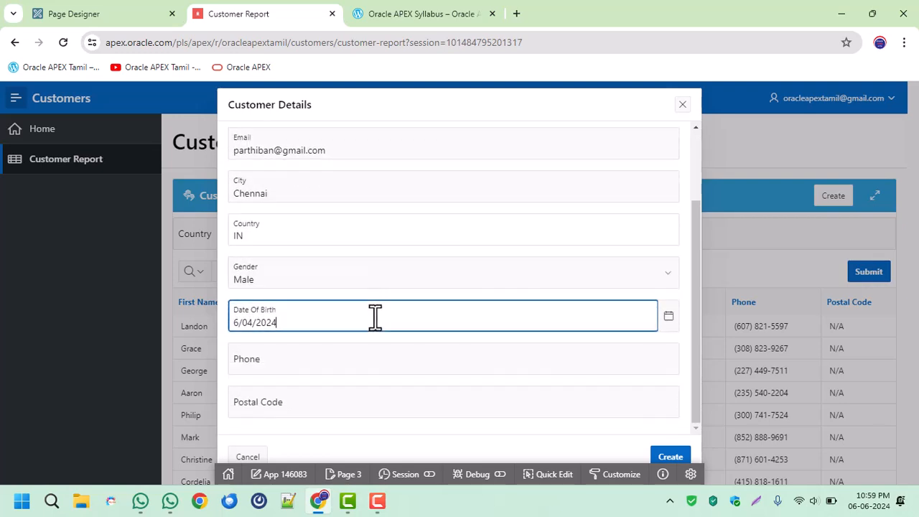
{"action": "left_click", "coordinate": [298, 361]}
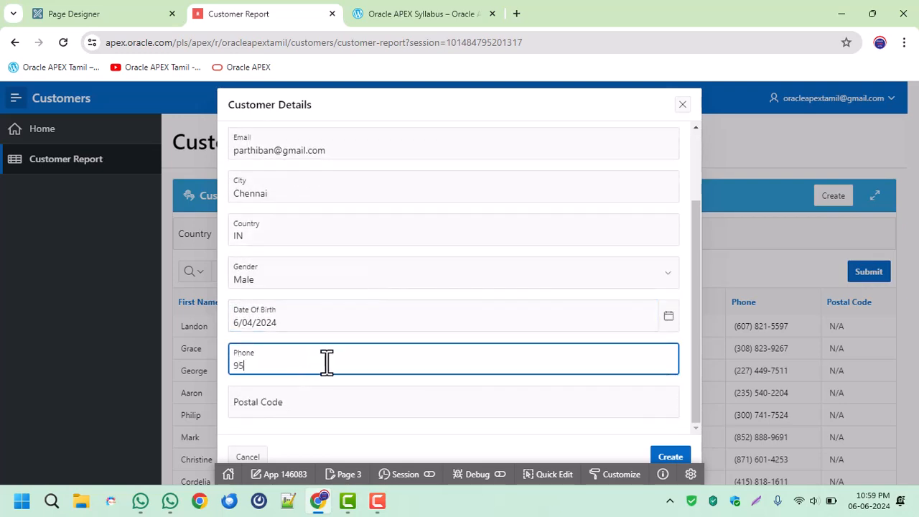
{"action": "key", "text": "Tab"}
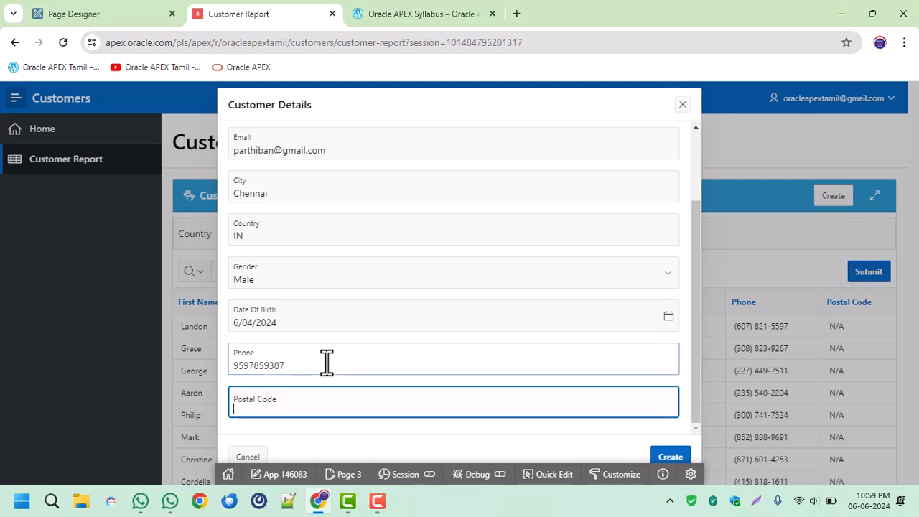
{"action": "type", "text": "62"}
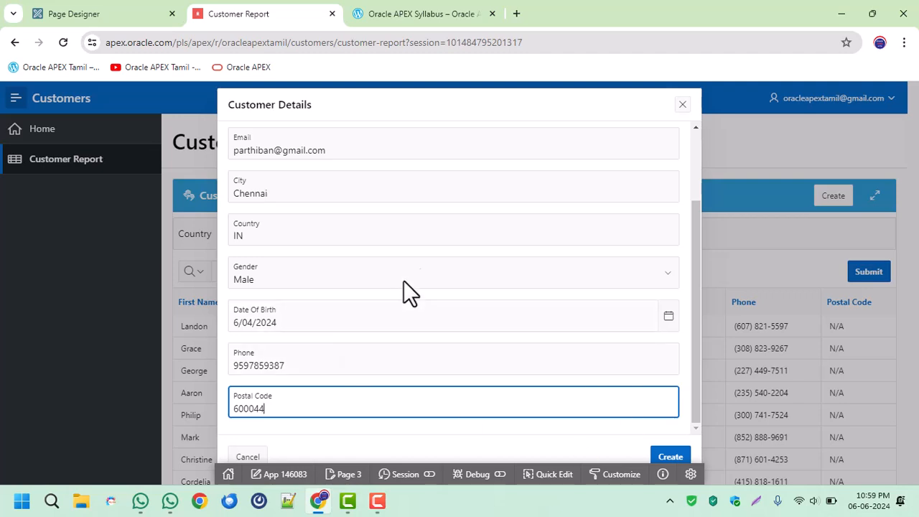
{"action": "left_click", "coordinate": [671, 457]}
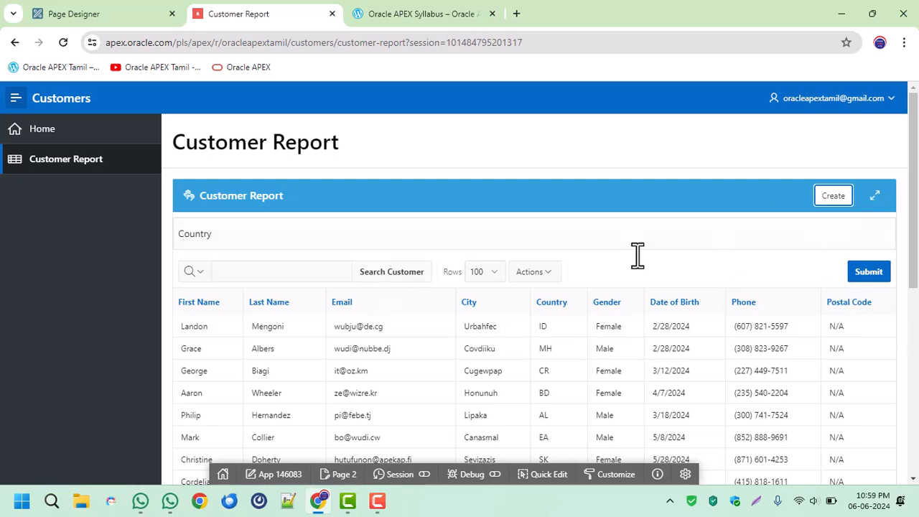
Check the end of the Customer Report for the new record, rerunning the report's search to reload its rows.
{"action": "scroll", "coordinate": [402, 349], "scroll_direction": "down", "scroll_amount": 5}
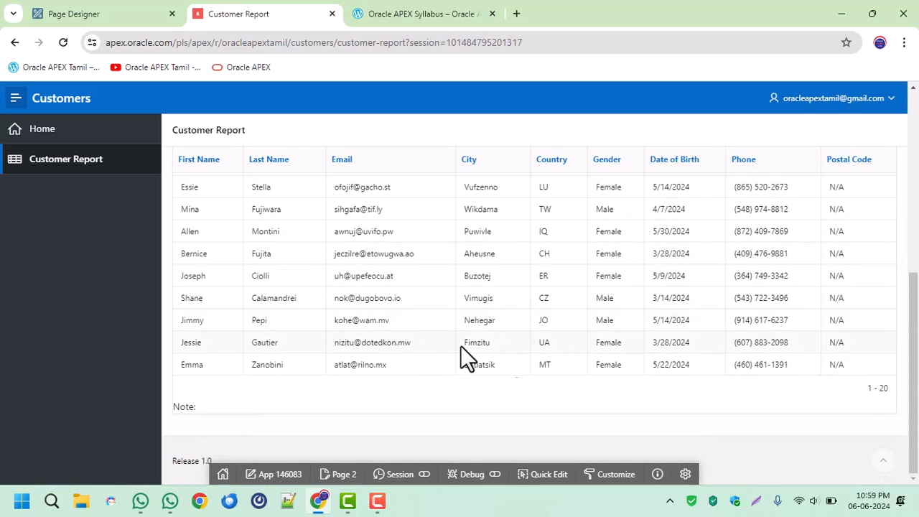
{"action": "left_click_drag", "start_coordinate": [885, 388], "coordinate": [894, 399]}
{"action": "scroll", "coordinate": [743, 391], "scroll_direction": "up", "scroll_amount": 5}
{"action": "left_click", "coordinate": [405, 276]}
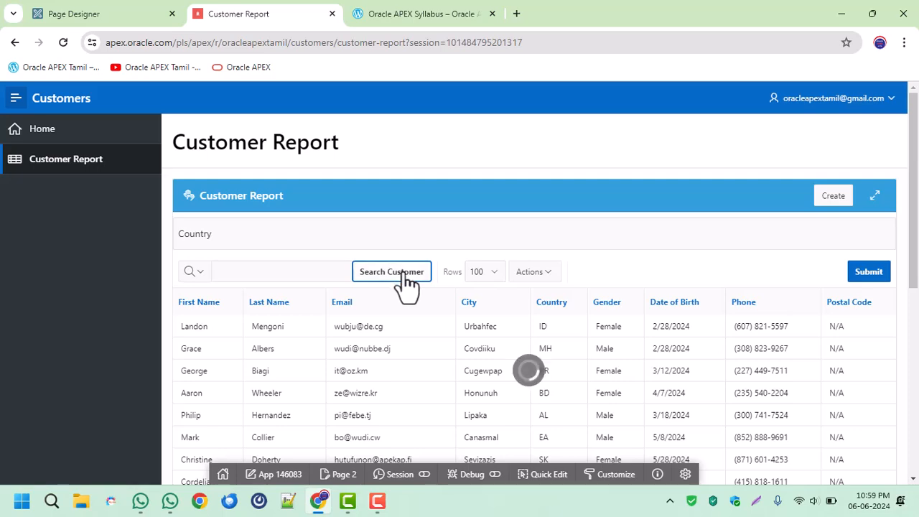
{"action": "scroll", "coordinate": [602, 315], "scroll_direction": "down", "scroll_amount": 2}
{"action": "scroll", "coordinate": [602, 314], "scroll_direction": "down", "scroll_amount": 4}
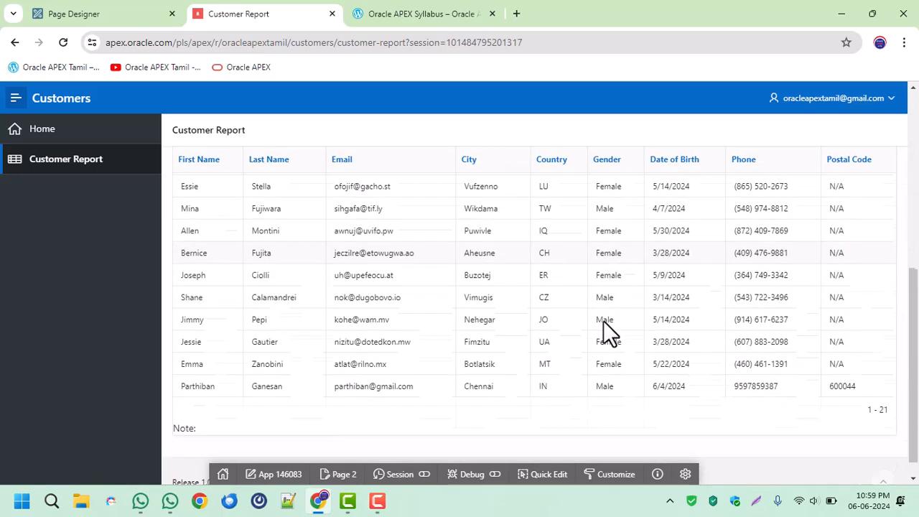
{"action": "left_click_drag", "start_coordinate": [188, 366], "coordinate": [481, 376]}
{"action": "left_click", "coordinate": [591, 401]}
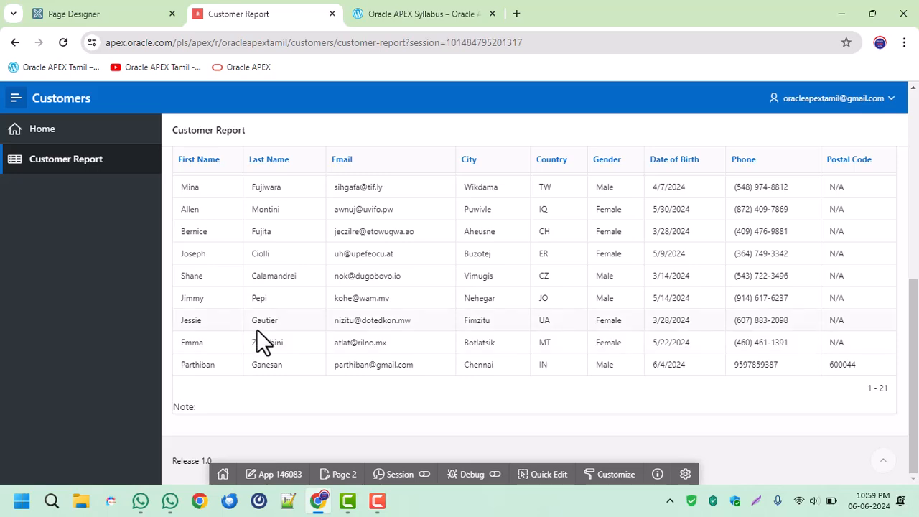
Return to Page Designer and inspect the Close Dialog process of the Customer Details page.
{"action": "scroll", "coordinate": [599, 374], "scroll_direction": "up", "scroll_amount": 5}
{"action": "left_click", "coordinate": [94, 12]}
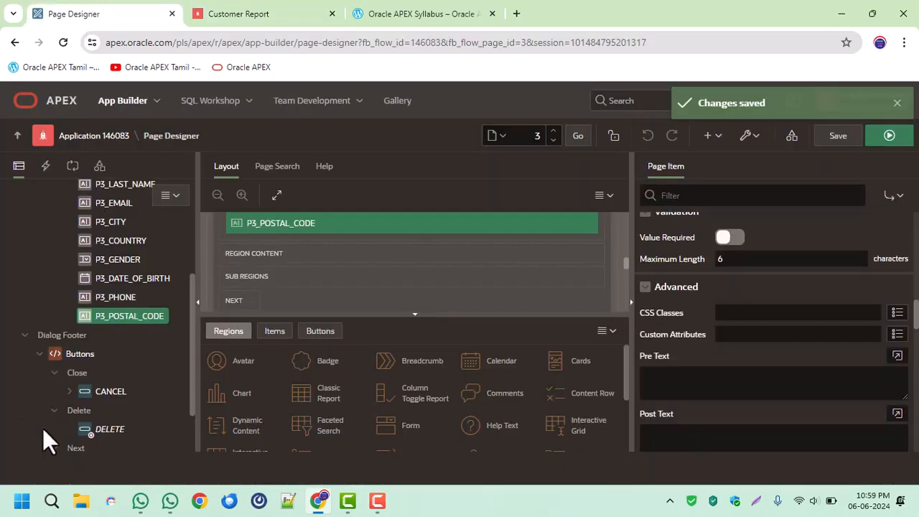
{"action": "left_click", "coordinate": [73, 167]}
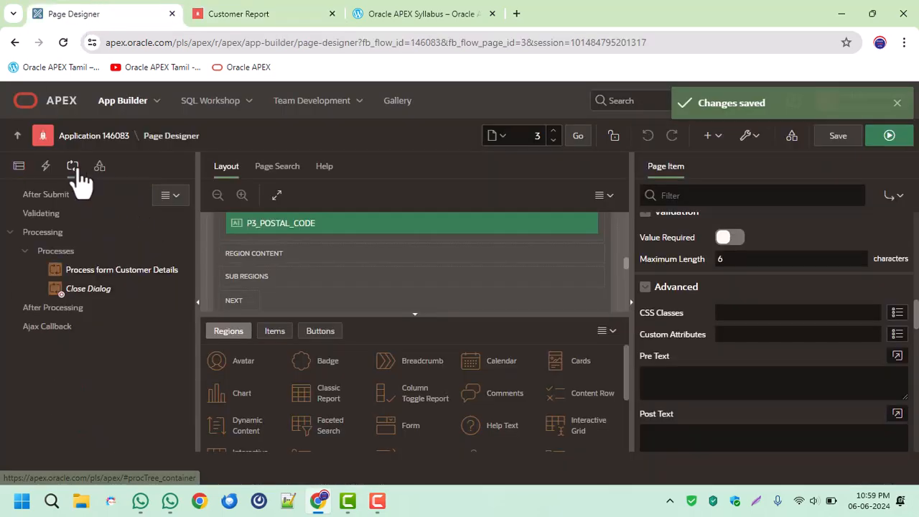
{"action": "left_click", "coordinate": [82, 290]}
Open the Customer Report's Create button in Page Designer using Quick Edit on the running page.
{"action": "left_click", "coordinate": [214, 12]}
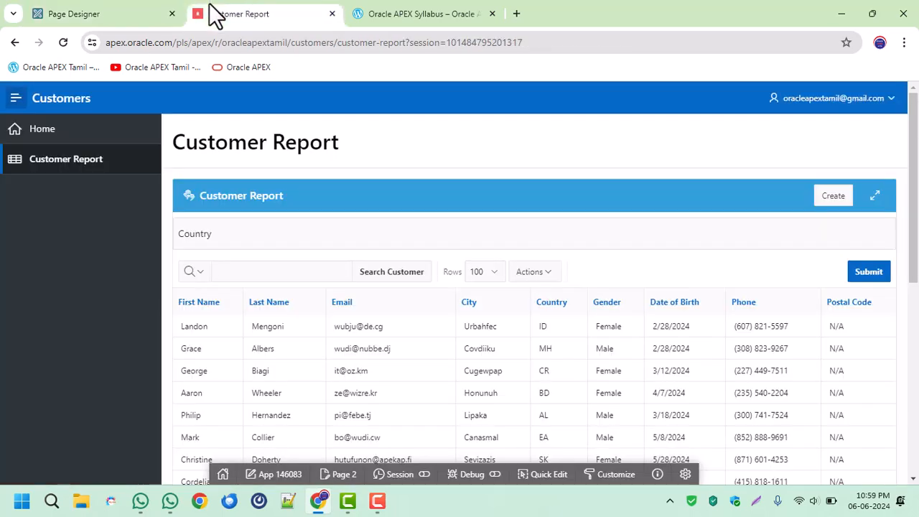
{"action": "left_click", "coordinate": [539, 474]}
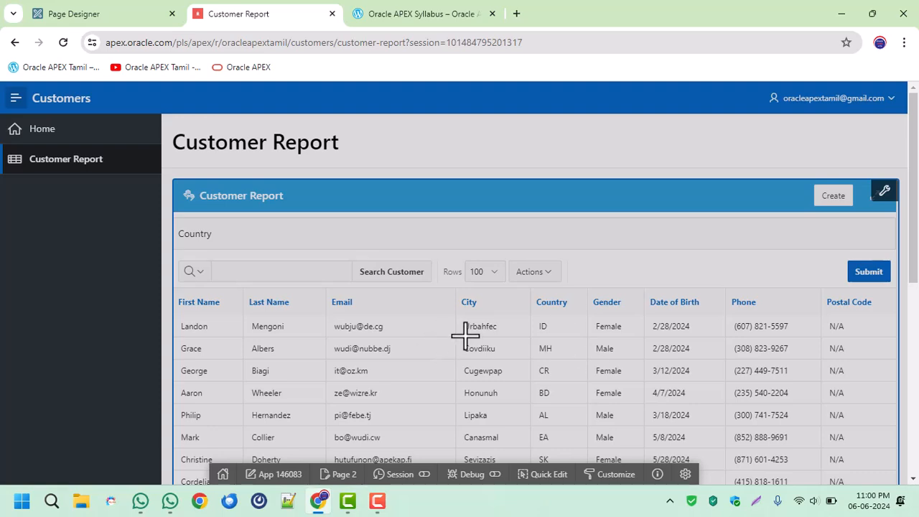
{"action": "left_click", "coordinate": [820, 196]}
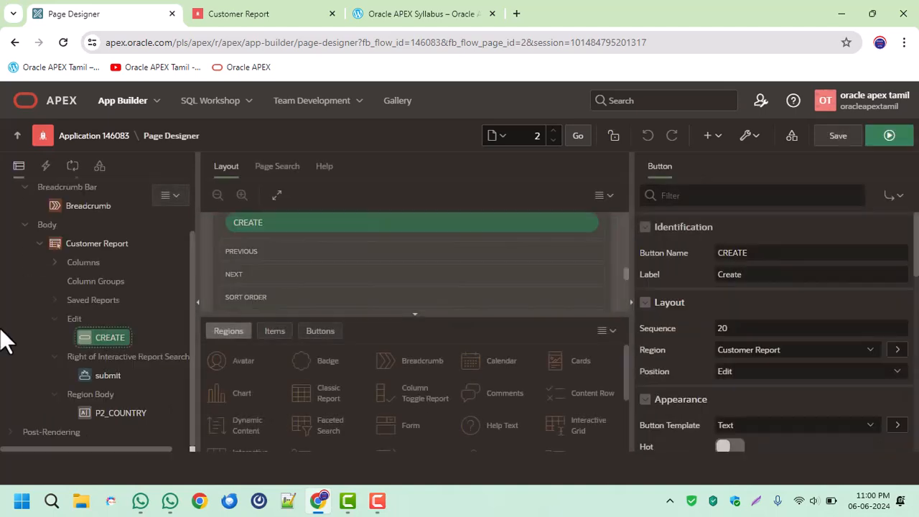
Add a dynamic action named Refresh to the CREATE button.
{"action": "right_click", "coordinate": [112, 341]}
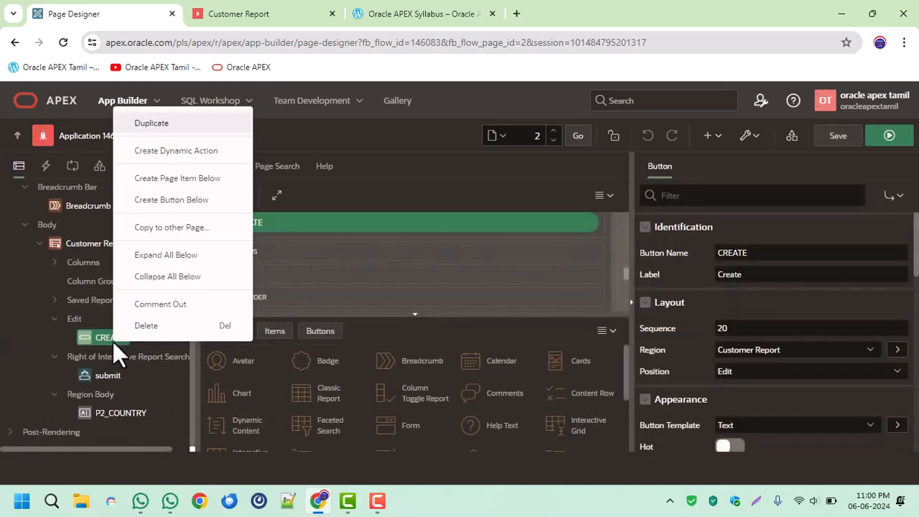
{"action": "left_click", "coordinate": [208, 151]}
{"action": "left_click_drag", "start_coordinate": [751, 251], "coordinate": [666, 261]}
{"action": "type", "text": "rEFR"}
{"action": "key", "text": "BackSpace"}
{"action": "key", "text": "BackSpace"}
{"action": "key", "text": "BackSpace"}
{"action": "key", "text": "BackSpace"}
{"action": "type", "text": "R"}
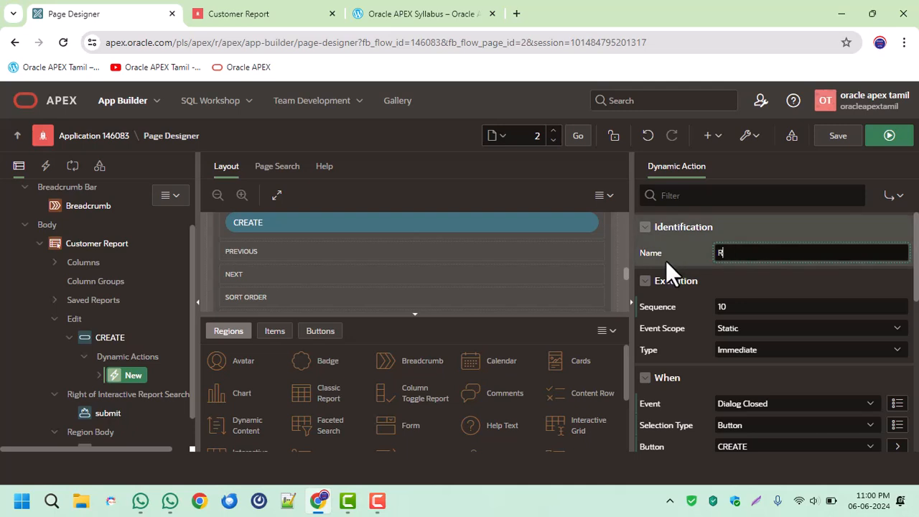
{"action": "type", "text": "efresh"}
{"action": "key", "text": "Tab"}
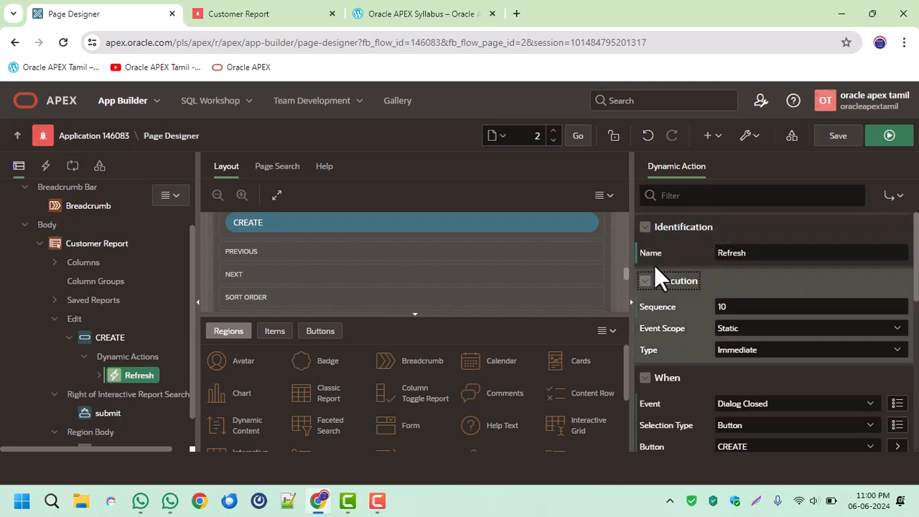
Check the true action of the Refresh dynamic action, and save and run the Customer Report page.
{"action": "left_click", "coordinate": [101, 376]}
{"action": "left_click", "coordinate": [156, 414]}
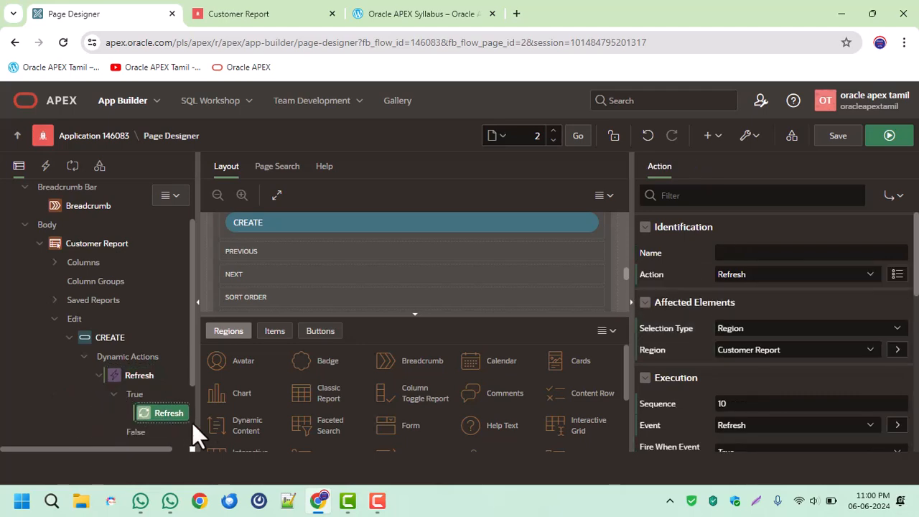
{"action": "left_click", "coordinate": [839, 138]}
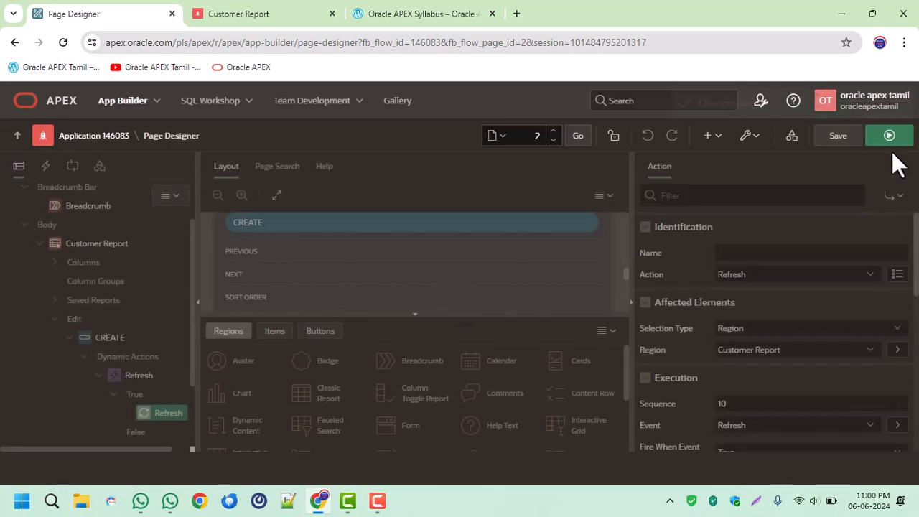
{"action": "left_click", "coordinate": [889, 138]}
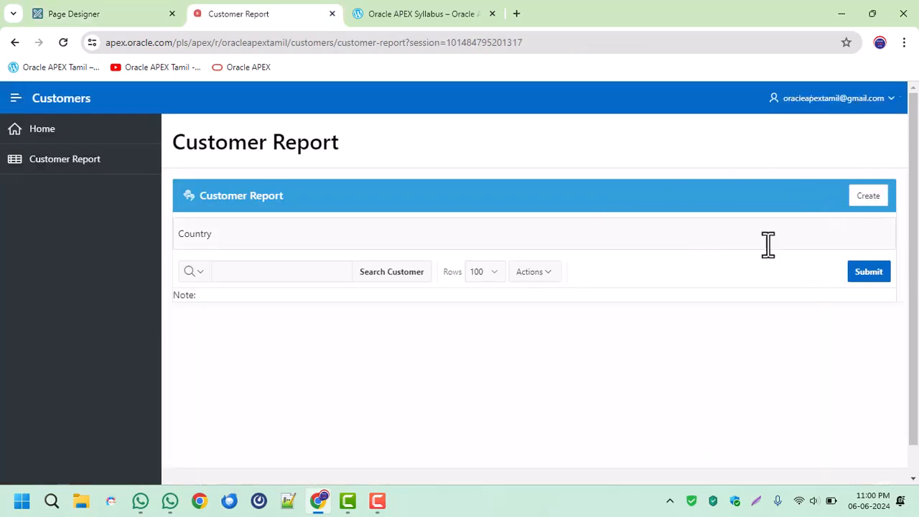
Open a new Customer Details form from the Customer Report and enter the customer's first name and e-mail.
{"action": "scroll", "coordinate": [603, 294], "scroll_direction": "down", "scroll_amount": 5}
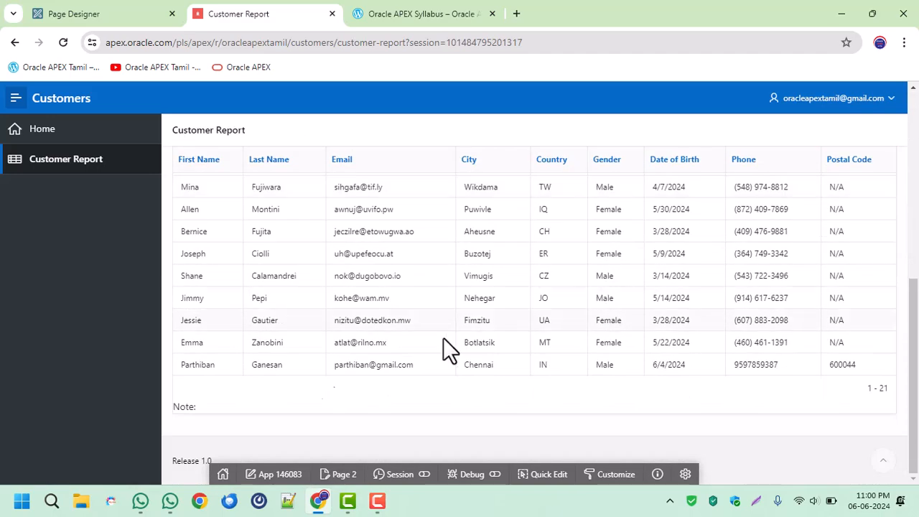
{"action": "scroll", "coordinate": [636, 343], "scroll_direction": "up", "scroll_amount": 5}
{"action": "left_click", "coordinate": [831, 198]}
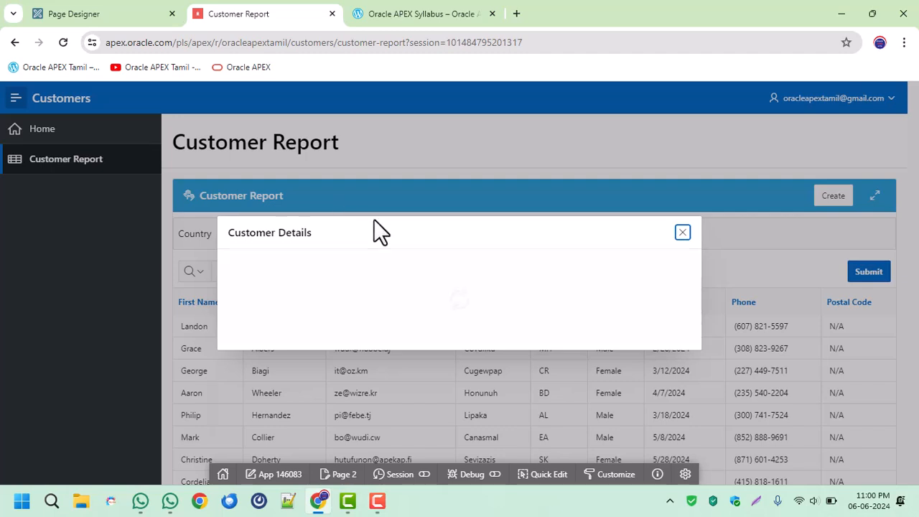
{"action": "left_click", "coordinate": [329, 156]}
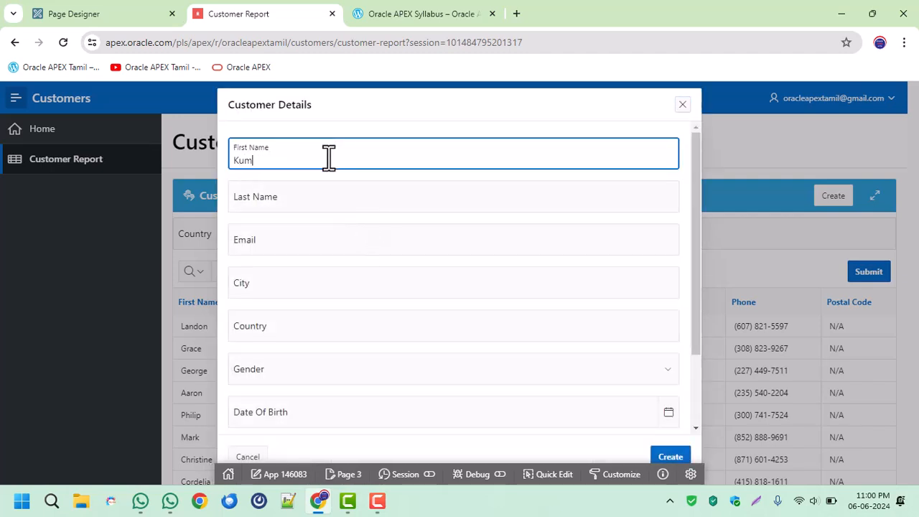
{"action": "key", "text": "Tab"}
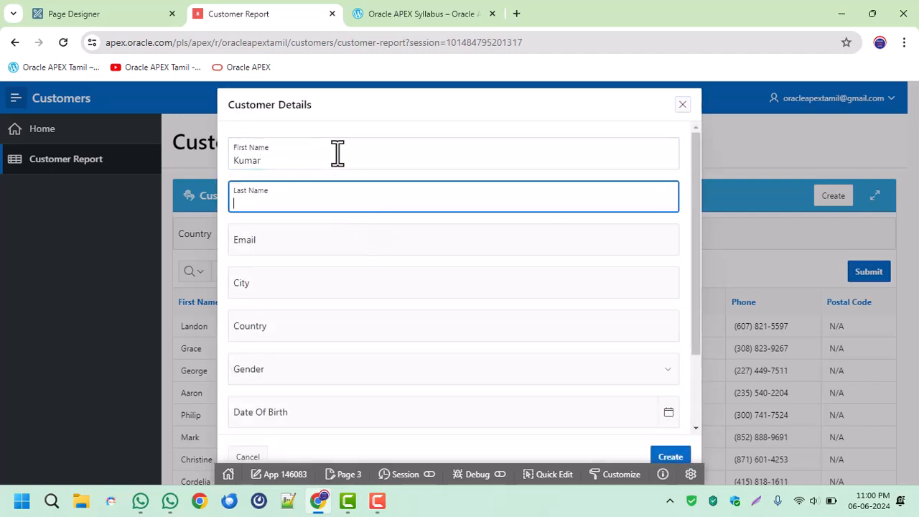
{"action": "left_click", "coordinate": [316, 240]}
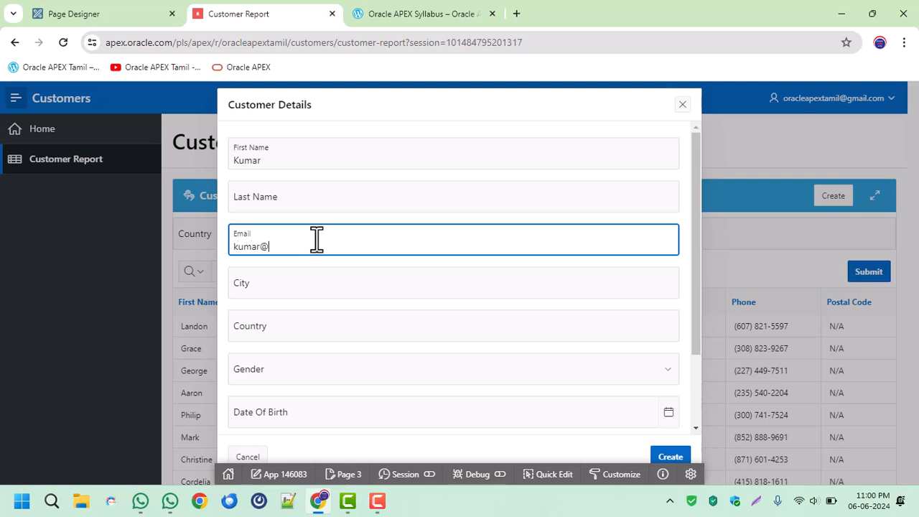
{"action": "key", "text": "Tab"}
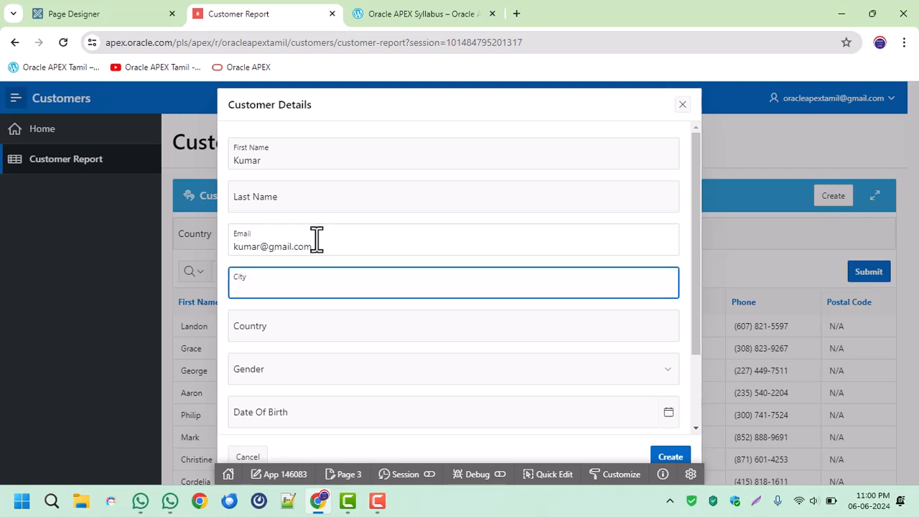
Set the city to Chennai, country to IN and gender to Male, pick a date of birth, and create the customer.
{"action": "type", "text": "Chennai"}
{"action": "key", "text": "Tab"}
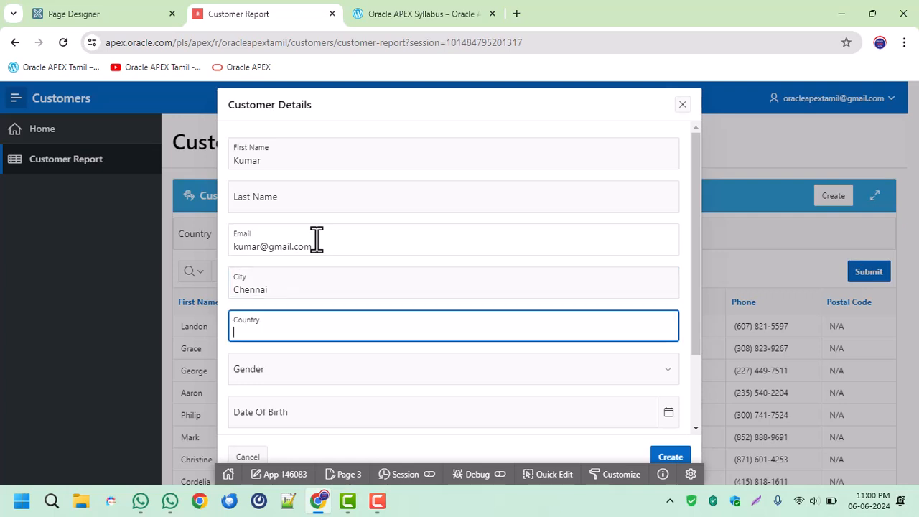
{"action": "key", "text": "Tab"}
{"action": "key", "text": "Tab"}
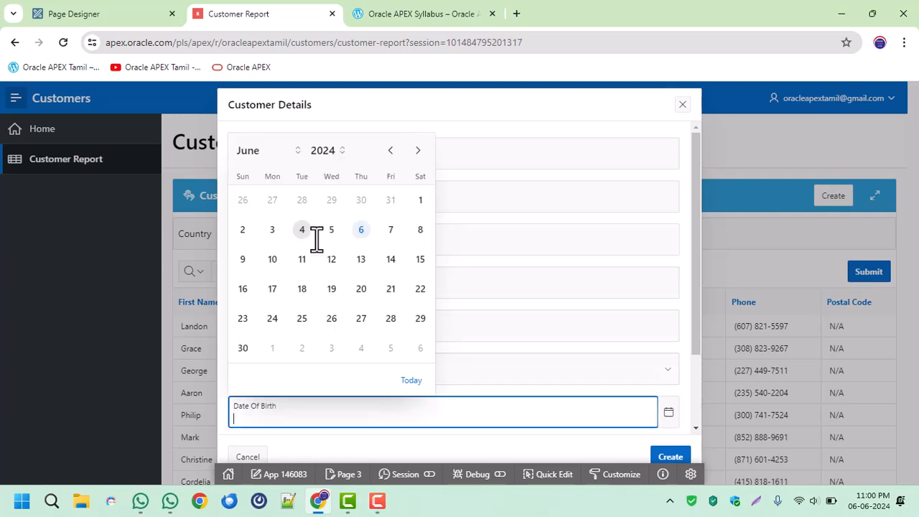
{"action": "left_click", "coordinate": [346, 230]}
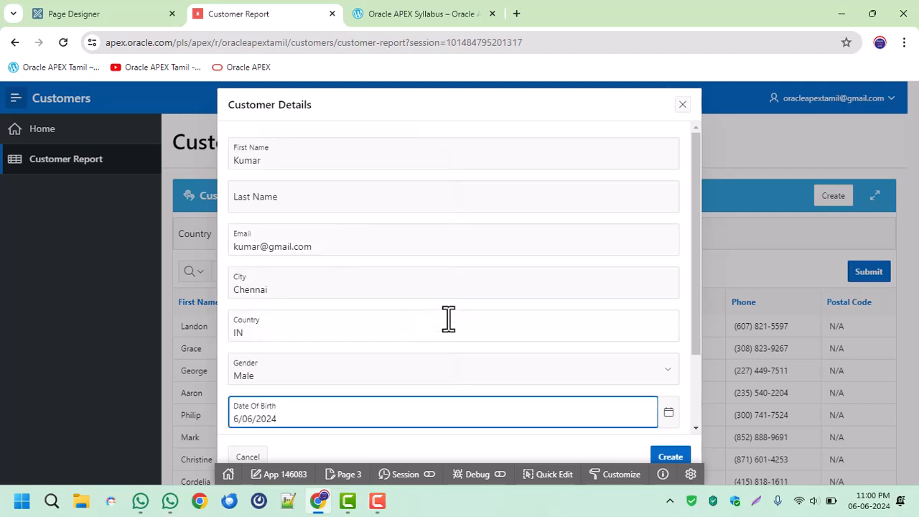
{"action": "scroll", "coordinate": [511, 338], "scroll_direction": "down", "scroll_amount": 2}
{"action": "left_click", "coordinate": [688, 457]}
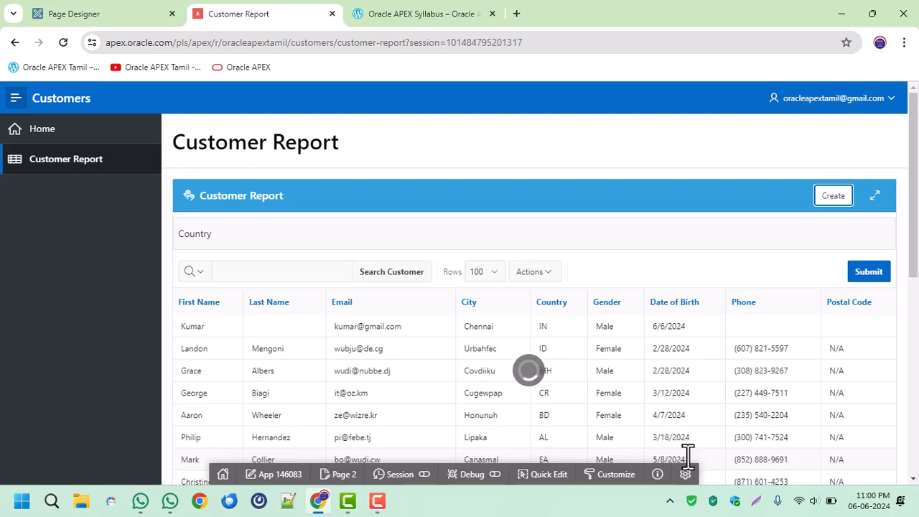
{"action": "left_click_drag", "start_coordinate": [304, 328], "coordinate": [708, 328]}
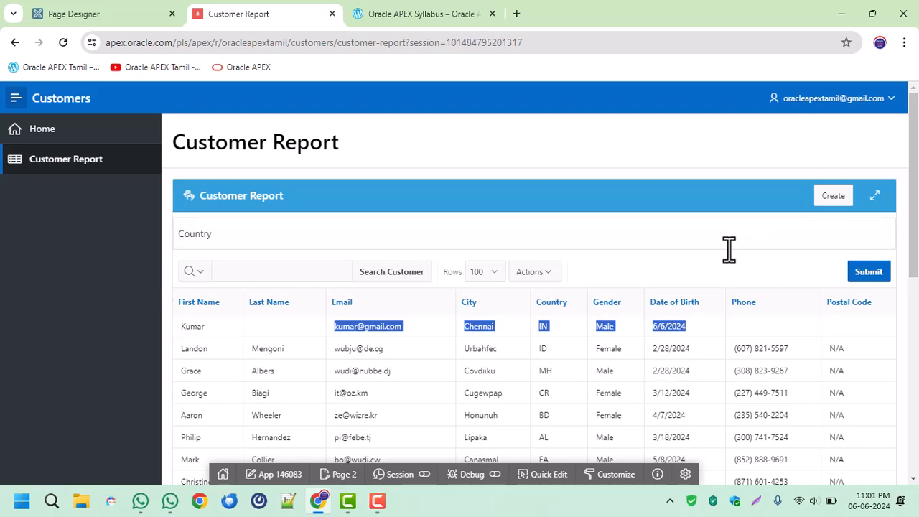
Open a blank Customer Details form from the report, look over its fields, and cancel it.
{"action": "left_click", "coordinate": [848, 196]}
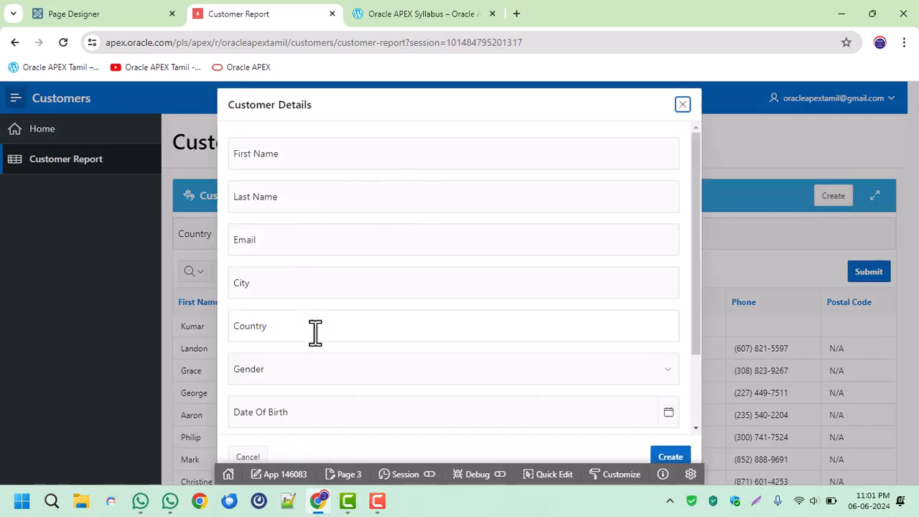
{"action": "scroll", "coordinate": [323, 380], "scroll_direction": "down", "scroll_amount": 2}
{"action": "scroll", "coordinate": [345, 323], "scroll_direction": "up", "scroll_amount": 2}
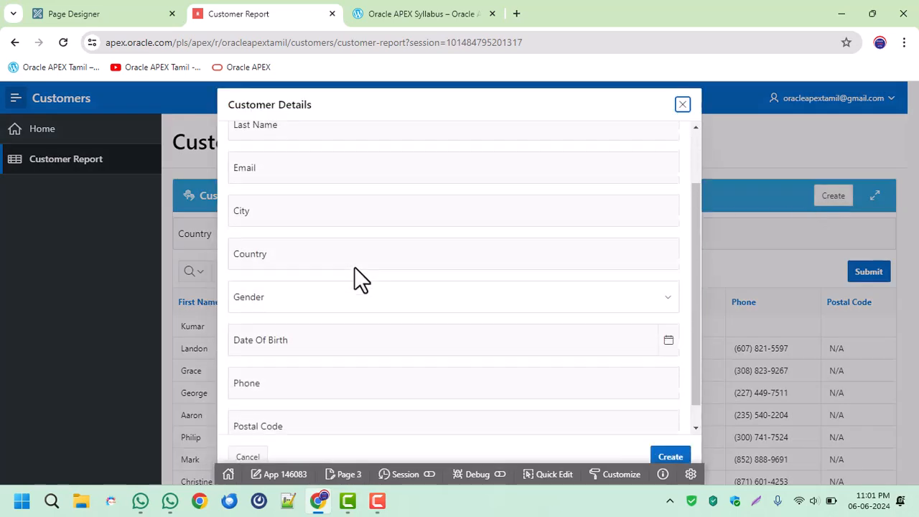
{"action": "left_click", "coordinate": [133, 12]}
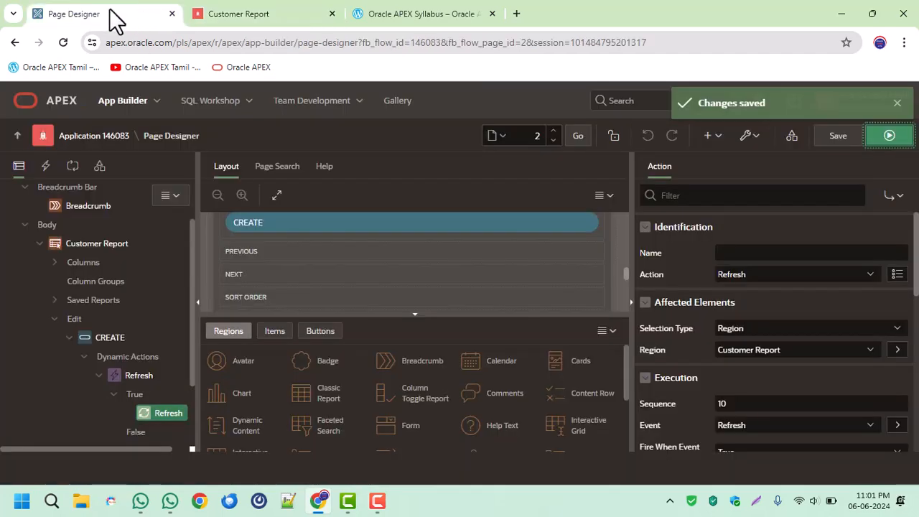
{"action": "left_click", "coordinate": [312, 13]}
{"action": "left_click", "coordinate": [247, 456]}
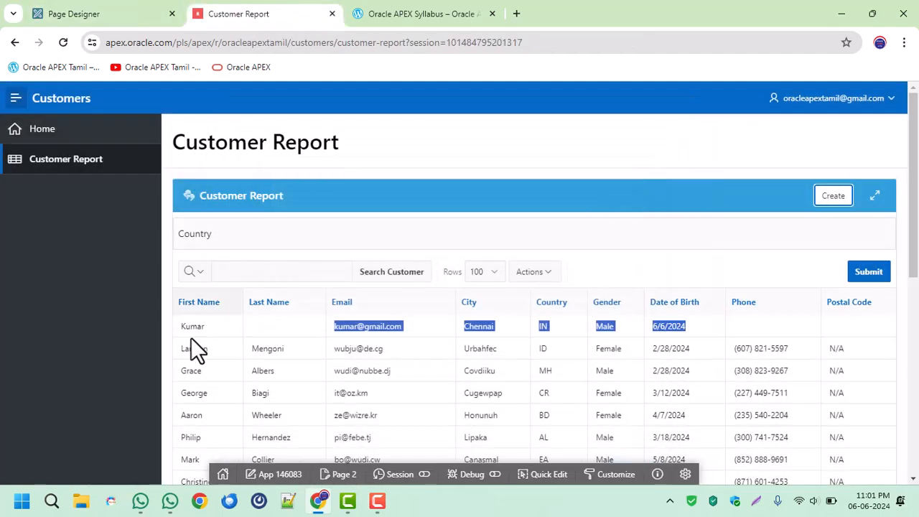
Open the Customer Report region through Quick Edit and set its link column to Link to Custom Target.
{"action": "left_click", "coordinate": [549, 480]}
{"action": "left_click", "coordinate": [283, 288]}
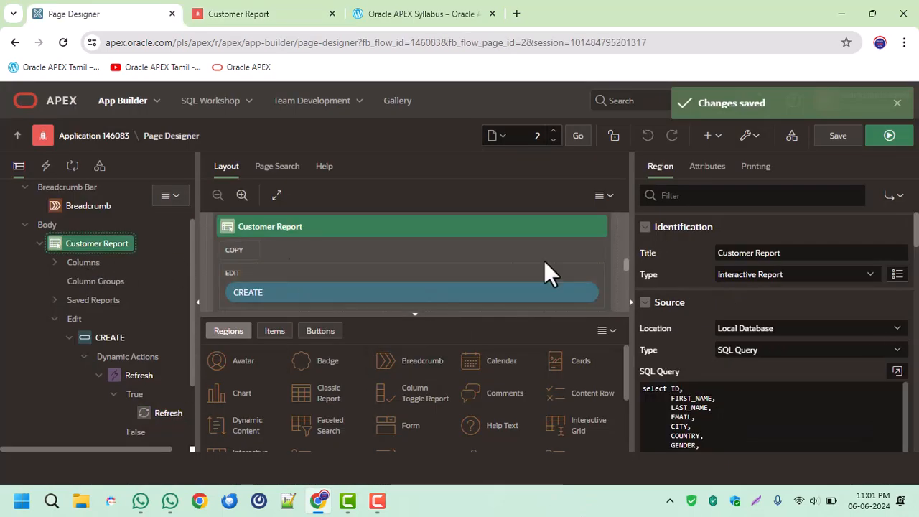
{"action": "left_click", "coordinate": [707, 168]}
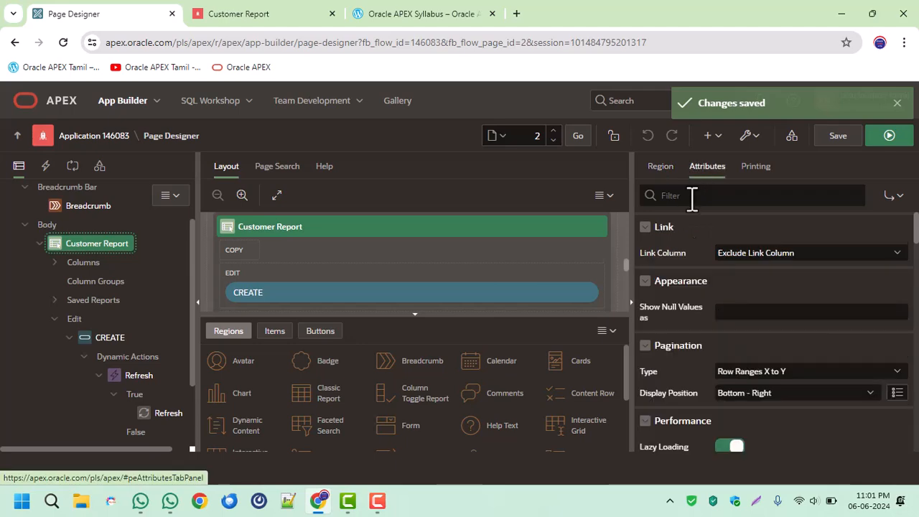
{"action": "left_click", "coordinate": [758, 256]}
{"action": "left_click", "coordinate": [765, 280]}
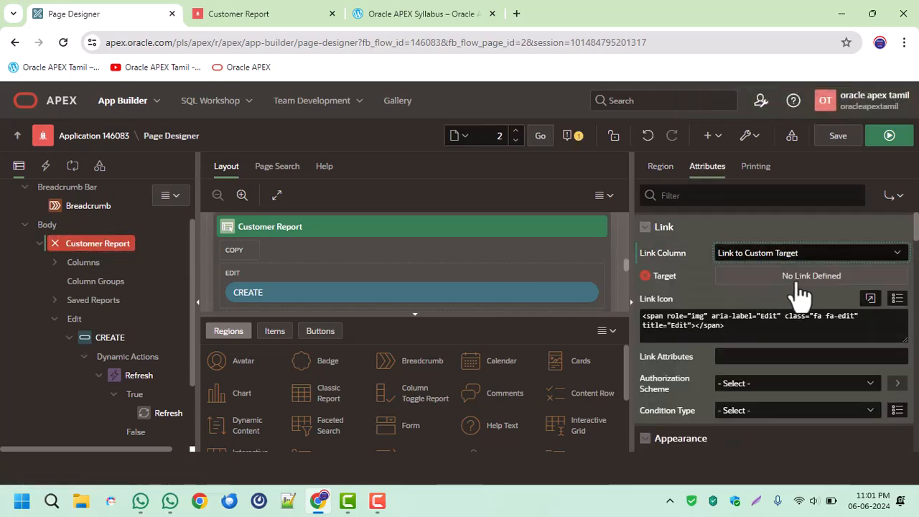
Target the report link at page 3, passing #ID# to P3_ID, and save and run the page.
{"action": "left_click", "coordinate": [794, 278]}
{"action": "left_click", "coordinate": [618, 219]}
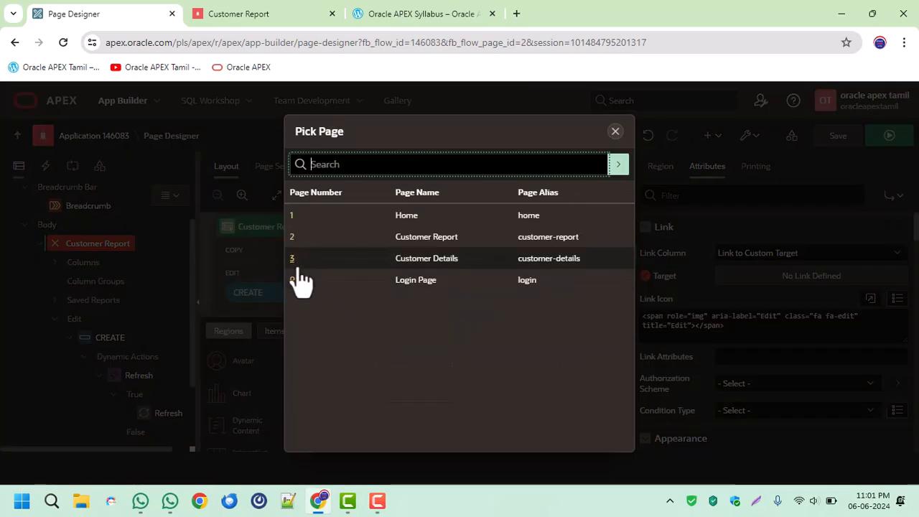
{"action": "left_click", "coordinate": [301, 260]}
{"action": "left_click", "coordinate": [427, 286]}
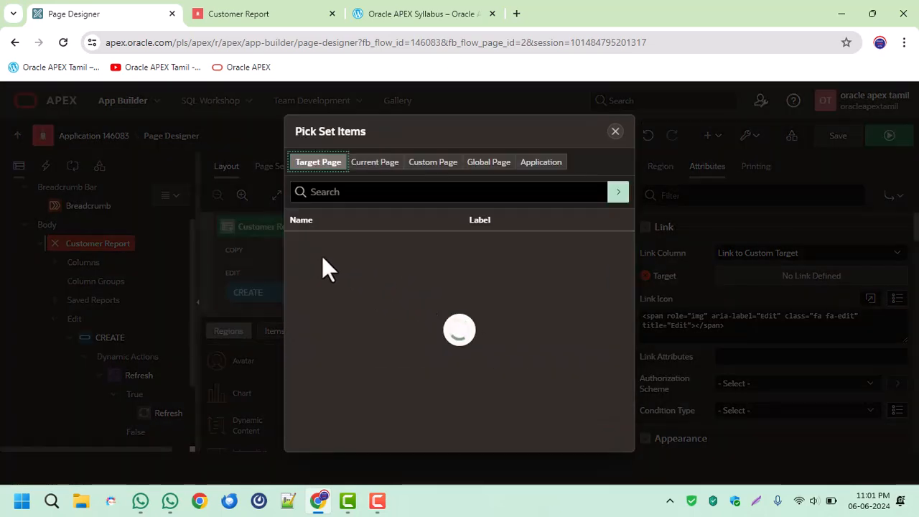
{"action": "left_click", "coordinate": [305, 371]}
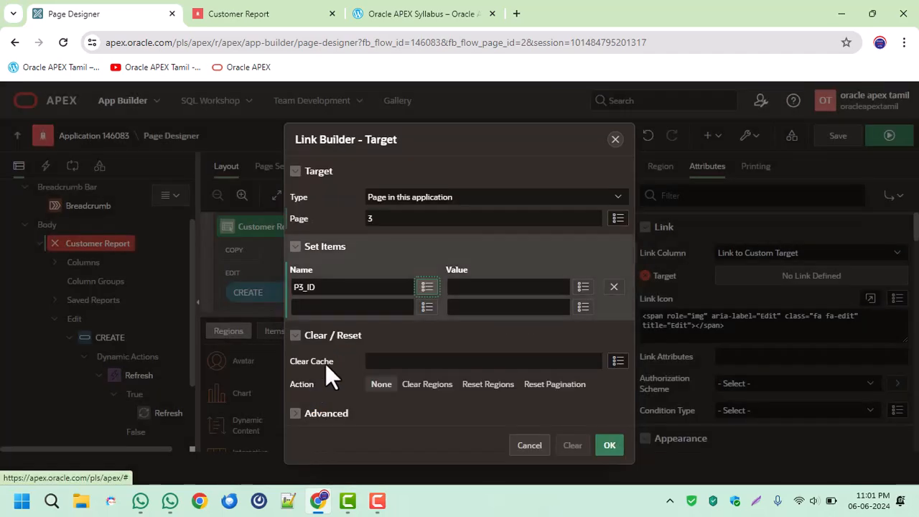
{"action": "left_click", "coordinate": [579, 287]}
{"action": "left_click", "coordinate": [319, 244]}
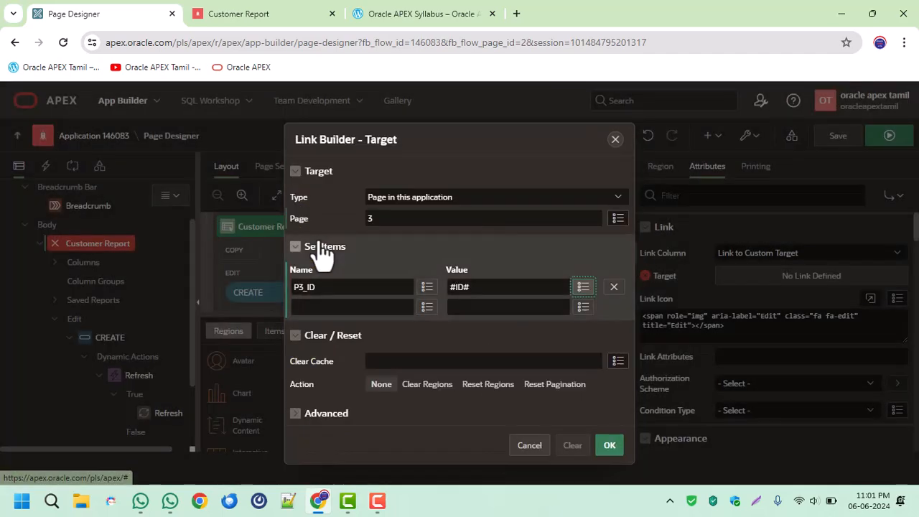
{"action": "left_click", "coordinate": [548, 357]}
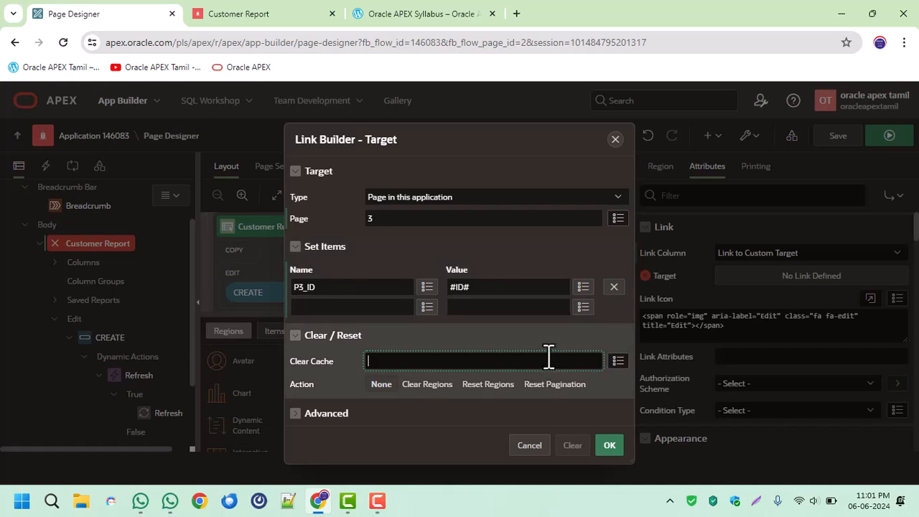
{"action": "left_click", "coordinate": [609, 445]}
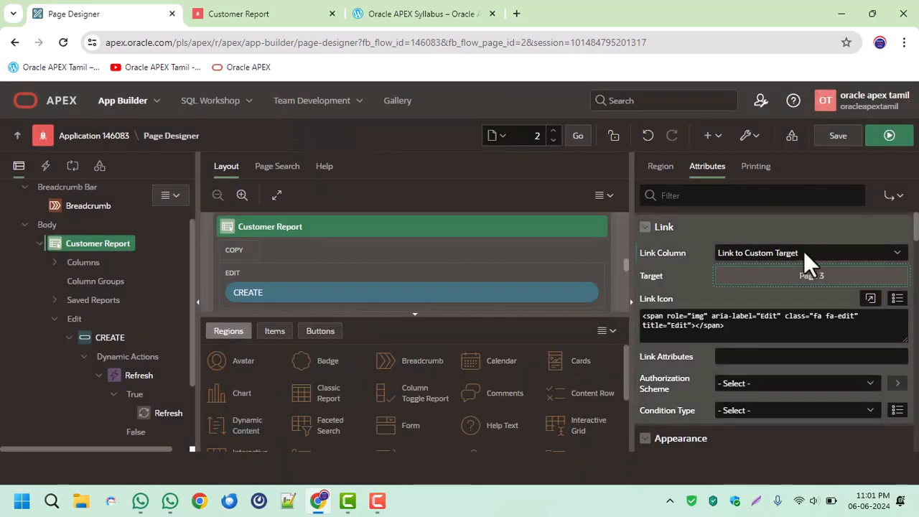
{"action": "left_click", "coordinate": [836, 136]}
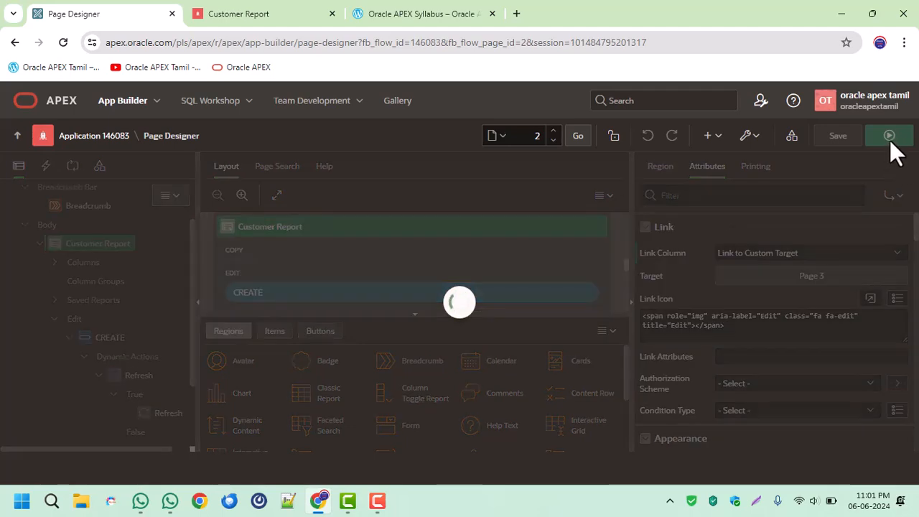
{"action": "left_click", "coordinate": [889, 136]}
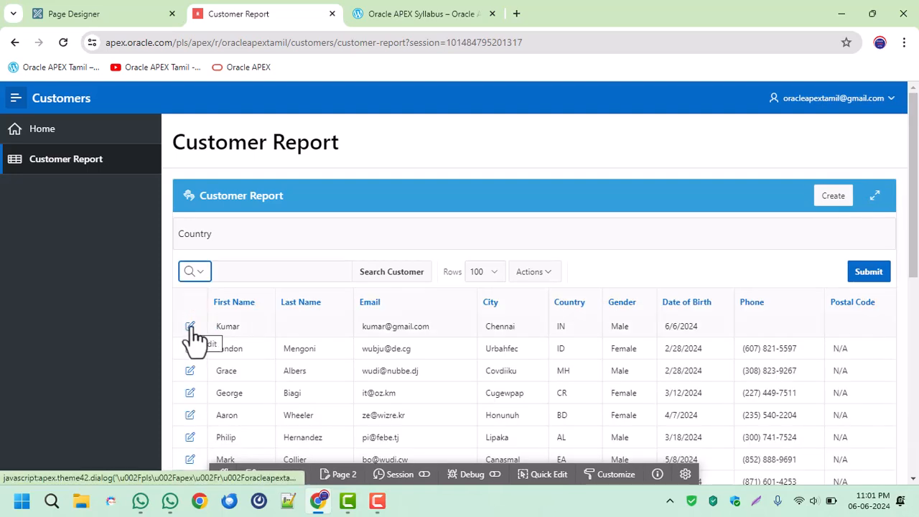
Edit the first customer in the report, enter the last name, and apply the changes.
{"action": "left_click", "coordinate": [191, 327]}
{"action": "left_click", "coordinate": [322, 201]}
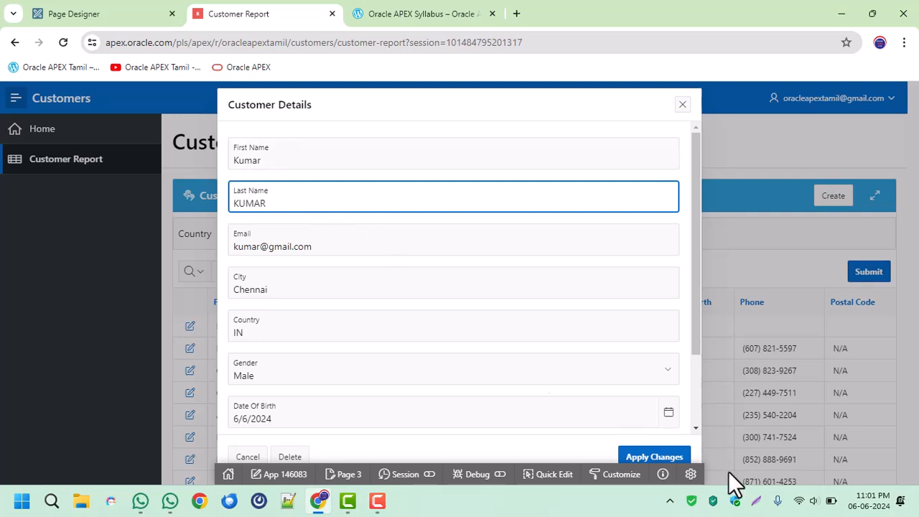
{"action": "left_click", "coordinate": [672, 459]}
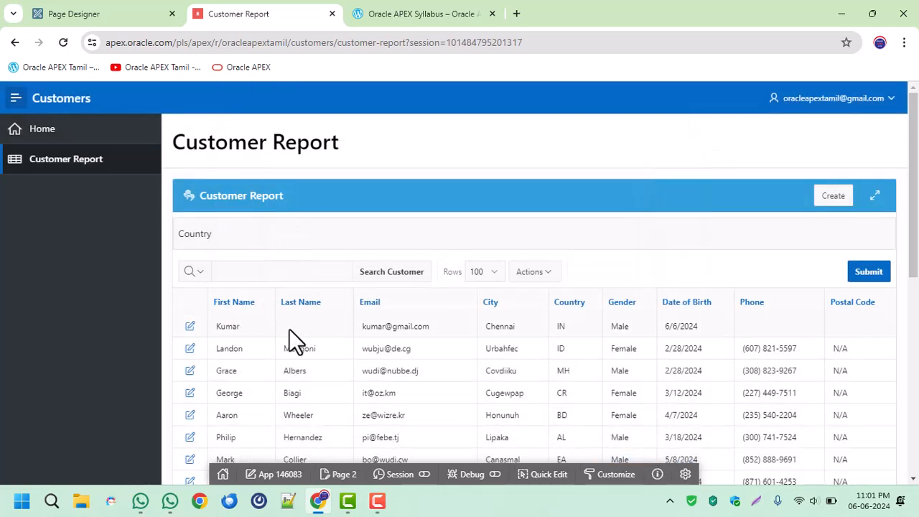
Add a dynamic action named Ref. to the Customer Report region in Page Designer.
{"action": "left_click", "coordinate": [92, 12]}
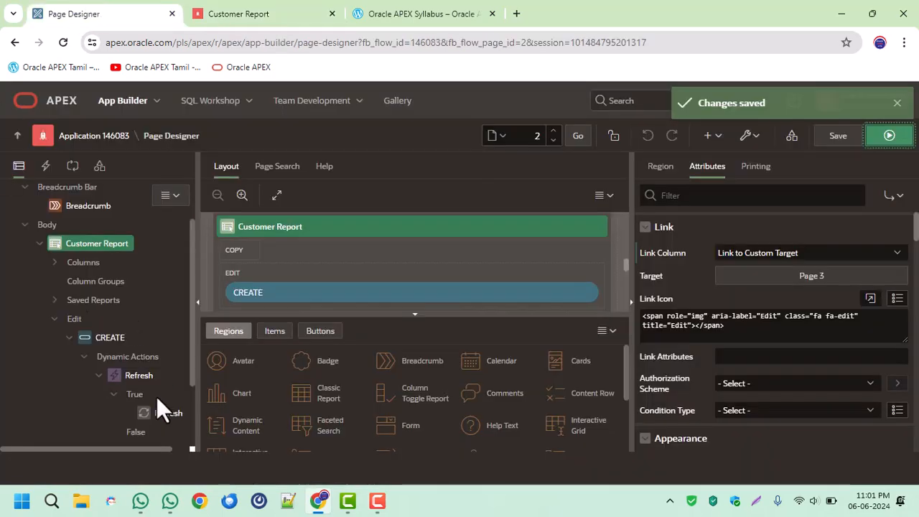
{"action": "right_click", "coordinate": [89, 242]}
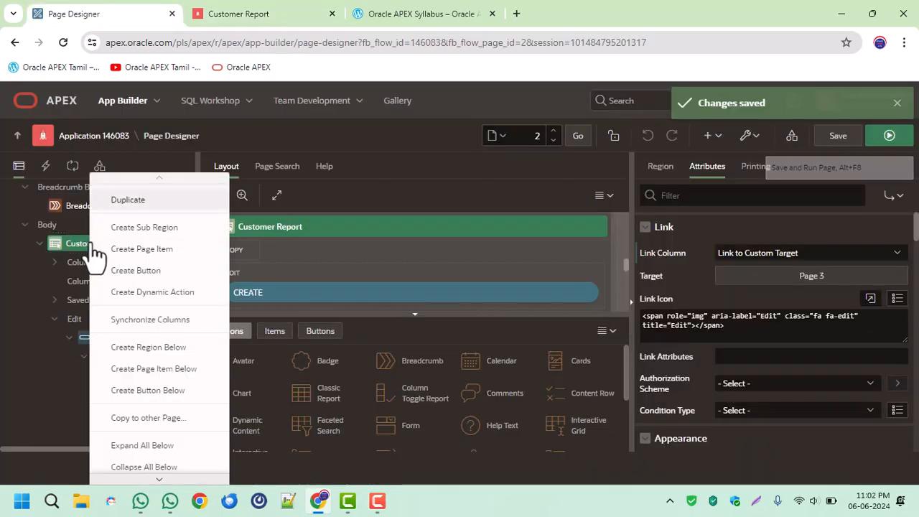
{"action": "left_click", "coordinate": [161, 294]}
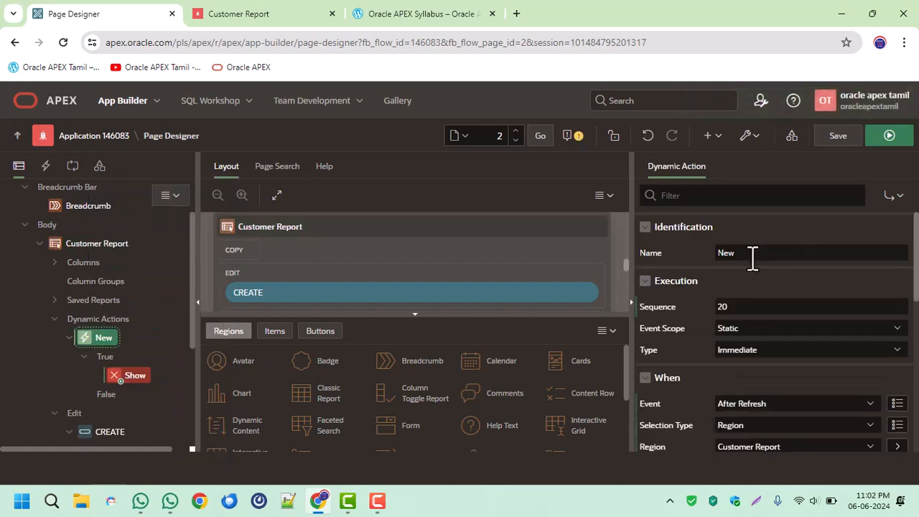
{"action": "left_click", "coordinate": [651, 247]}
{"action": "type", "text": "rEF"}
{"action": "key", "text": "ctrl+a"}
{"action": "type", "text": "Ref."}
{"action": "key", "text": "Tab"}
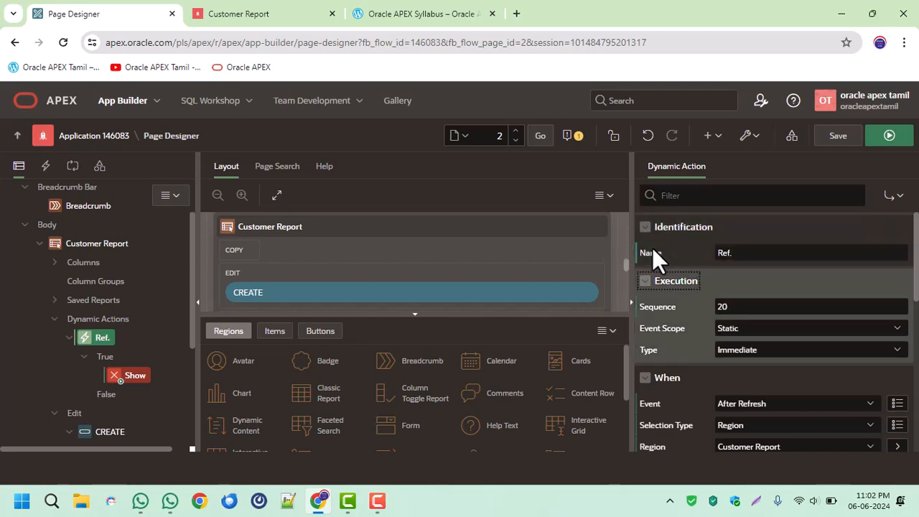
Set the triggering event of the Ref. dynamic action to Dialog Closed.
{"action": "left_click", "coordinate": [778, 405]}
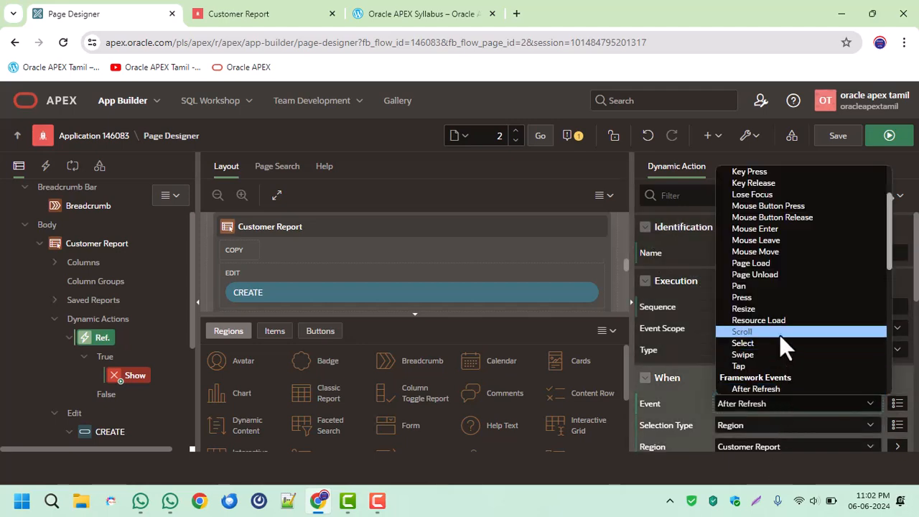
{"action": "scroll", "coordinate": [778, 336], "scroll_direction": "down", "scroll_amount": 5}
{"action": "key", "text": "d"}
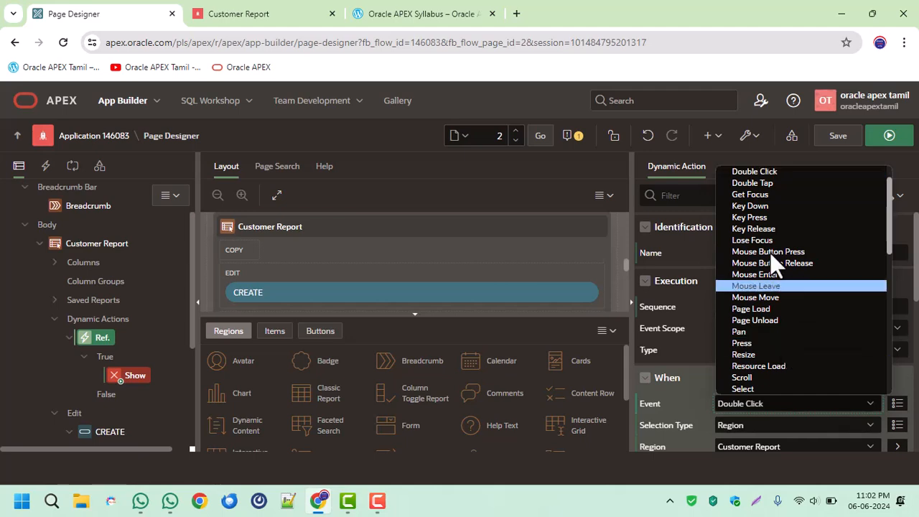
{"action": "scroll", "coordinate": [763, 217], "scroll_direction": "up", "scroll_amount": 1}
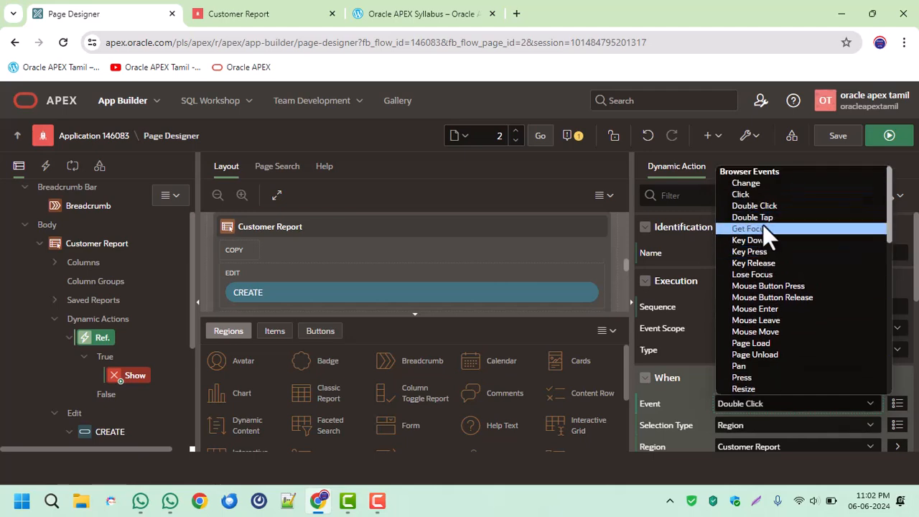
{"action": "scroll", "coordinate": [777, 295], "scroll_direction": "down", "scroll_amount": 5}
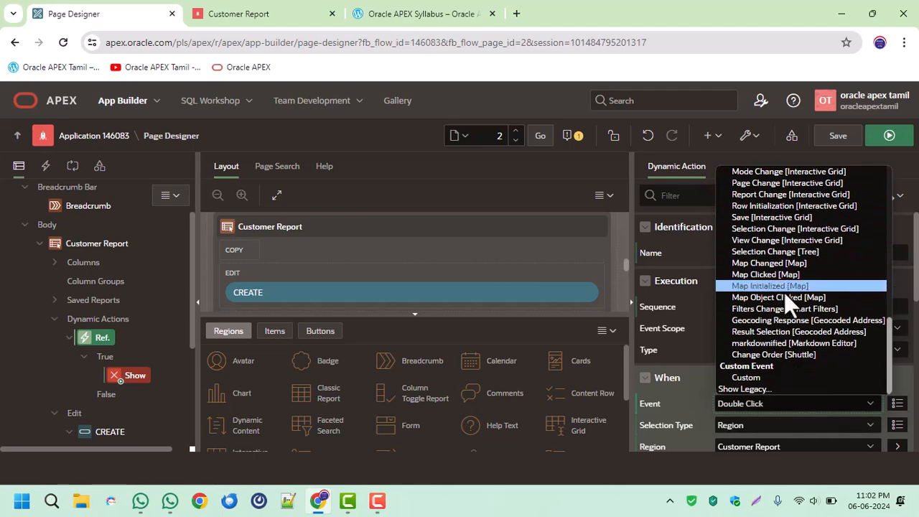
{"action": "left_click", "coordinate": [892, 360]}
{"action": "left_click", "coordinate": [788, 403]}
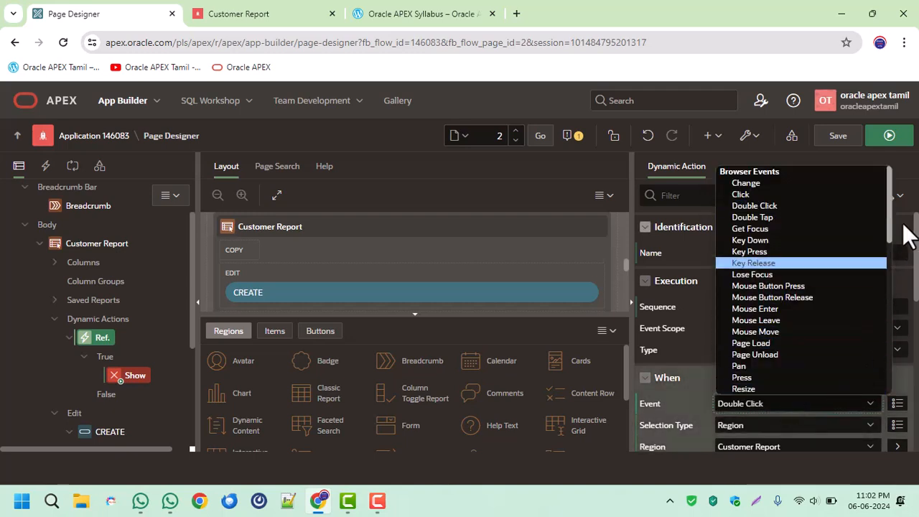
{"action": "scroll", "coordinate": [890, 226], "scroll_direction": "down", "scroll_amount": 1}
{"action": "left_click_drag", "start_coordinate": [889, 228], "coordinate": [881, 294]}
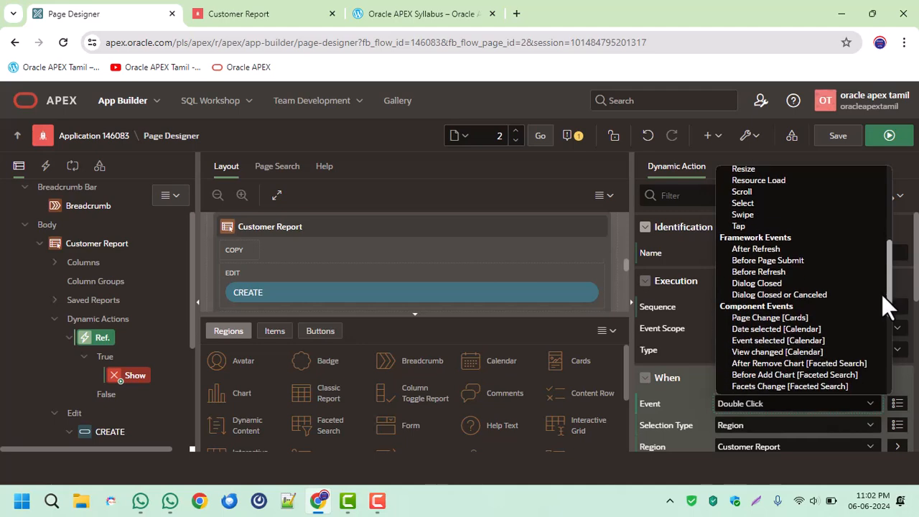
{"action": "left_click", "coordinate": [768, 283]}
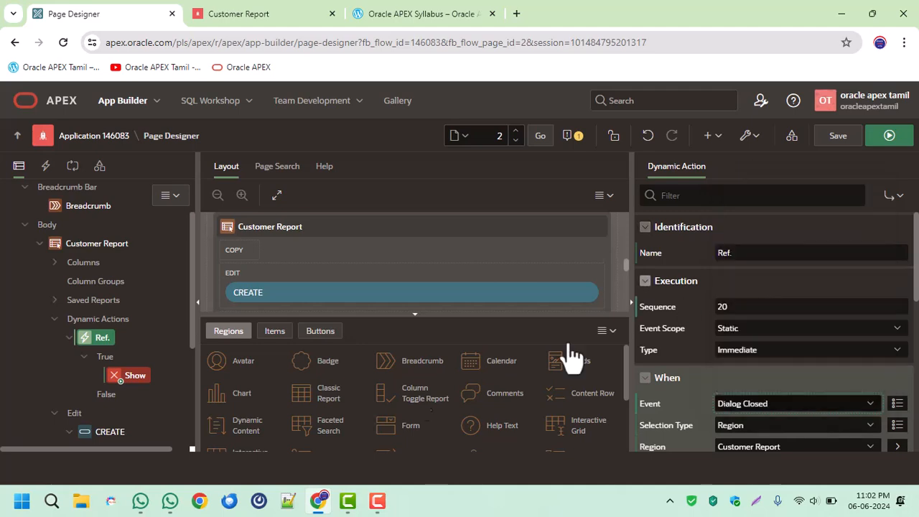
Change the Ref. true action to Refresh, affecting the Customer Report region, and save and run the page.
{"action": "left_click", "coordinate": [137, 374]}
{"action": "left_click", "coordinate": [740, 274]}
{"action": "left_click", "coordinate": [757, 150]}
{"action": "left_click", "coordinate": [737, 327]}
{"action": "left_click", "coordinate": [732, 424]}
{"action": "left_click", "coordinate": [749, 351]}
{"action": "left_click", "coordinate": [757, 386]}
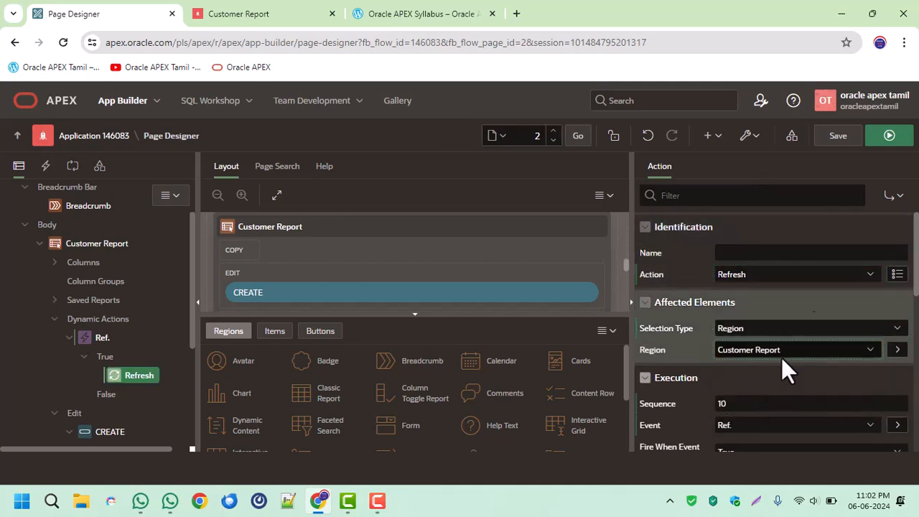
{"action": "left_click", "coordinate": [849, 135]}
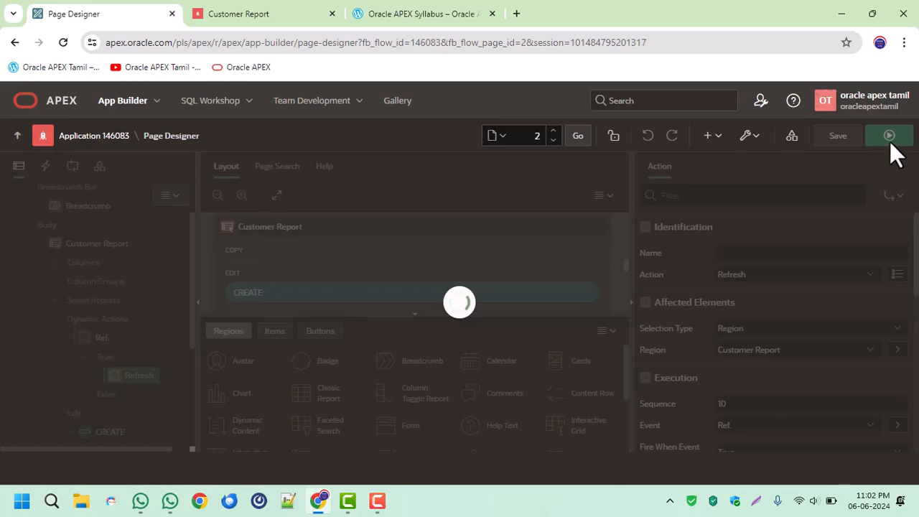
{"action": "left_click", "coordinate": [889, 136]}
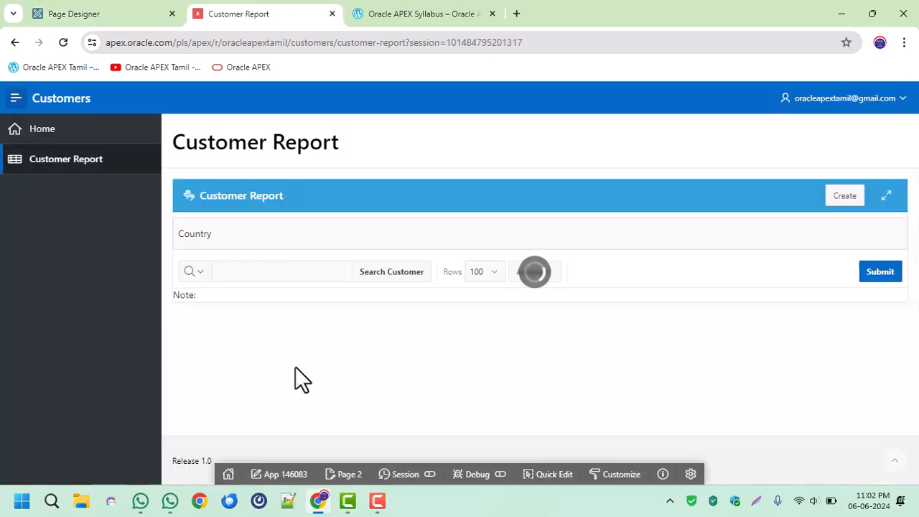
Edit the first customer in the report, clear the last name, apply the changes, and check the customer's row.
{"action": "left_click_drag", "start_coordinate": [284, 324], "coordinate": [329, 325]}
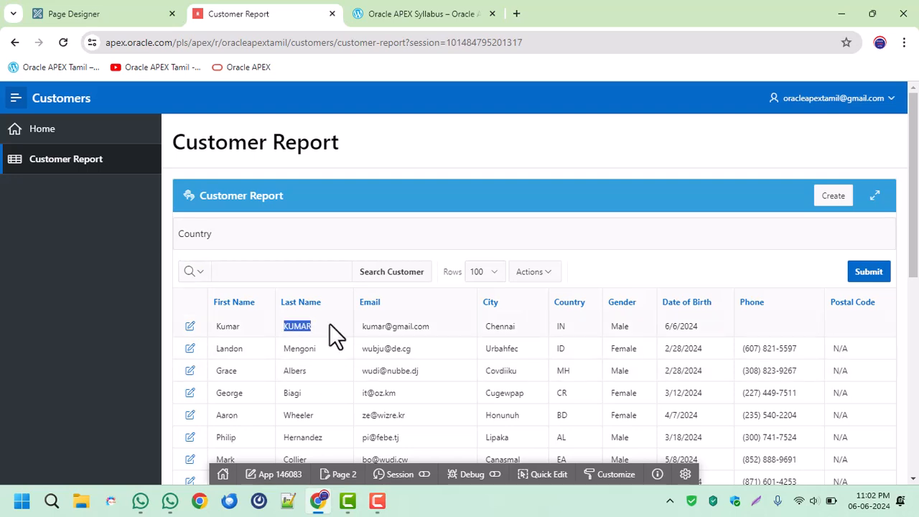
{"action": "left_click", "coordinate": [192, 327]}
{"action": "left_click_drag", "start_coordinate": [328, 201], "coordinate": [184, 215]}
{"action": "key", "text": "BackSpace"}
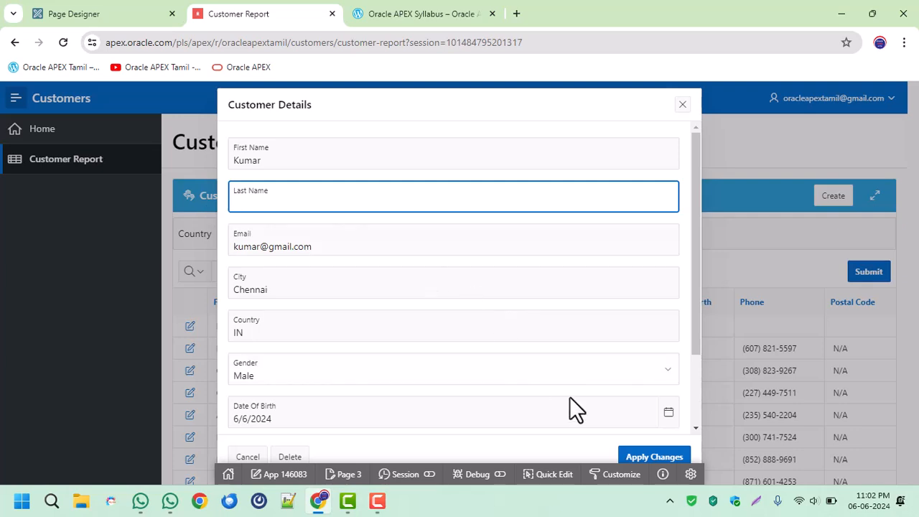
{"action": "left_click", "coordinate": [654, 456]}
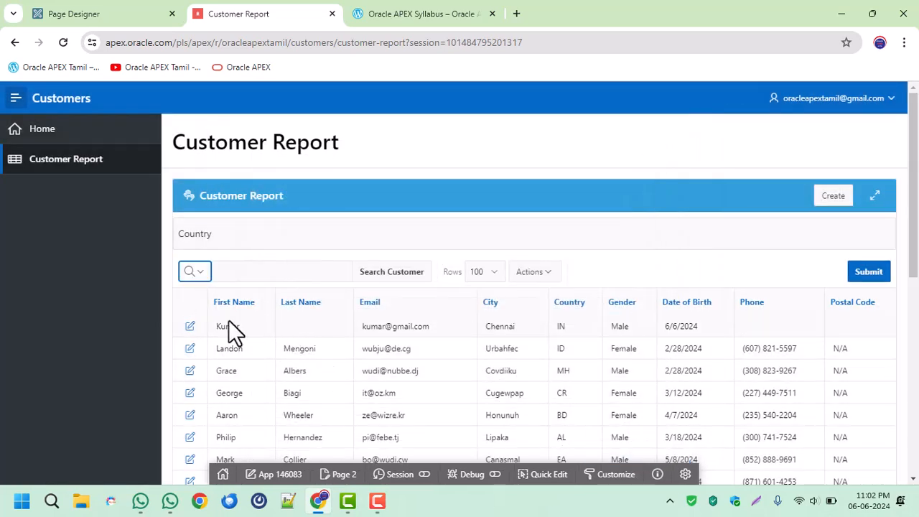
{"action": "left_click_drag", "start_coordinate": [238, 324], "coordinate": [550, 332]}
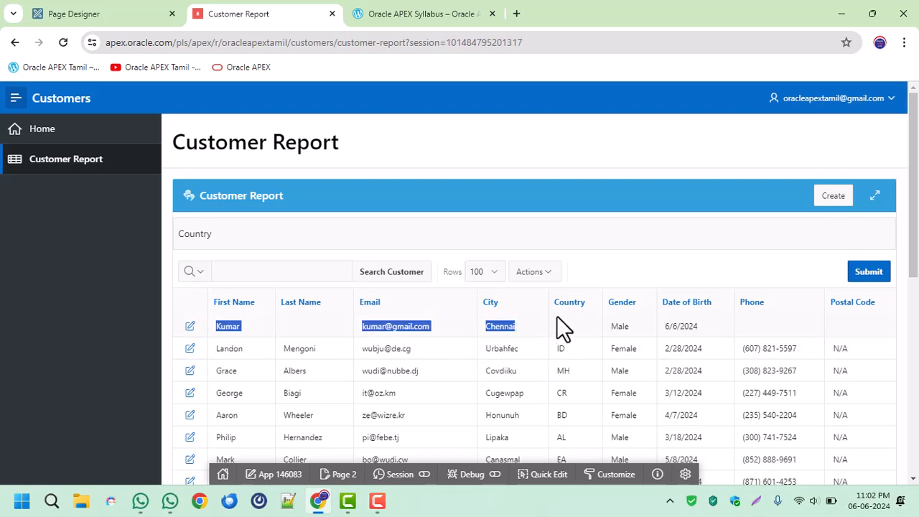
Open a blank Customer Details form from the report for creating a customer.
{"action": "left_click", "coordinate": [840, 198]}
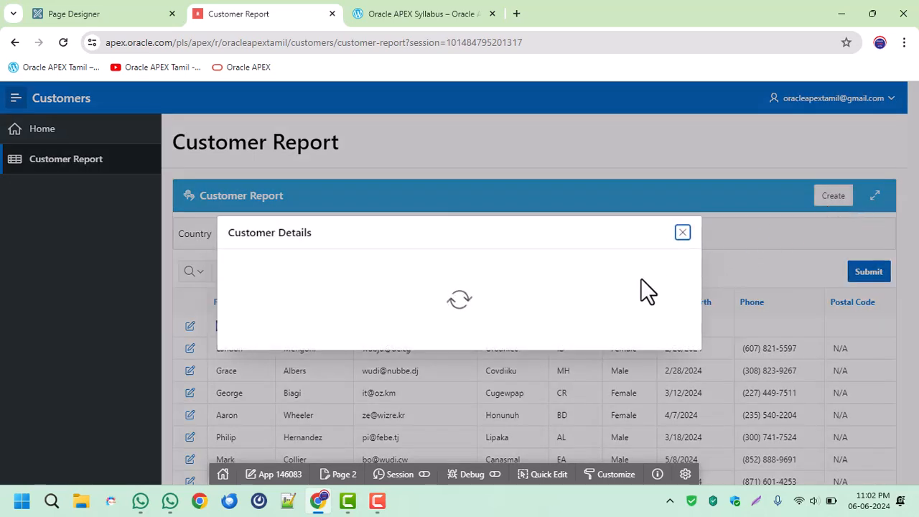